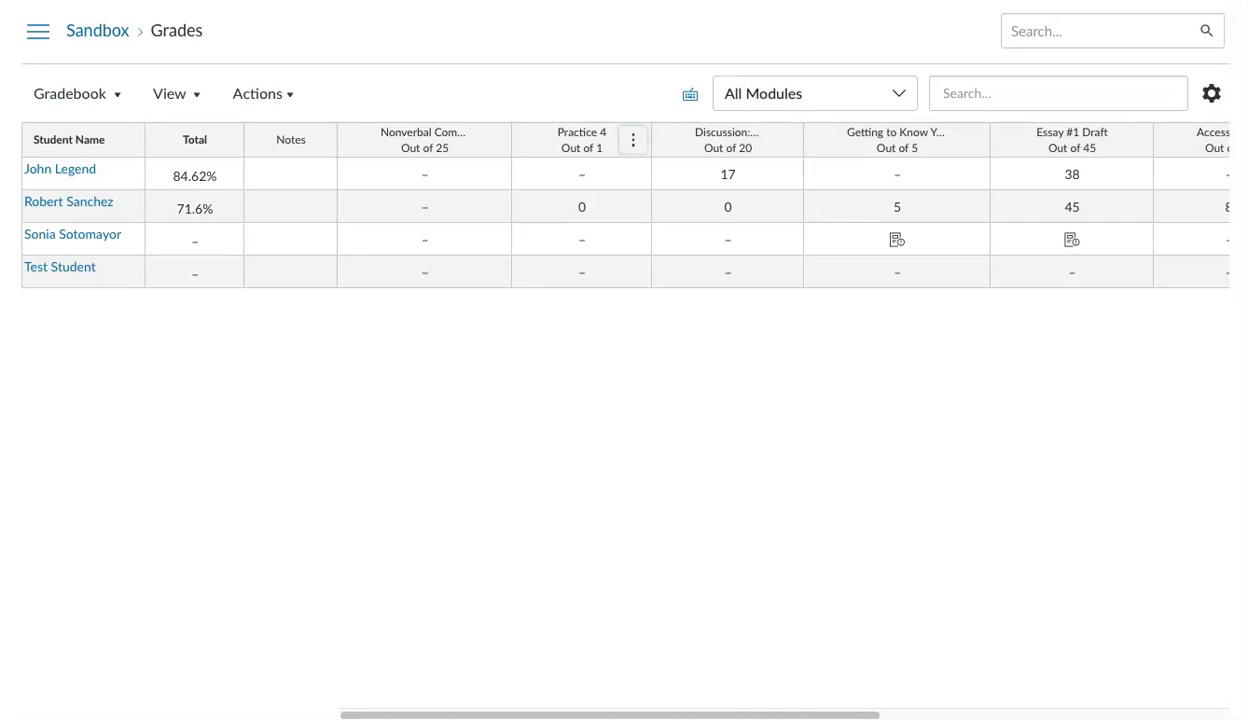
Enter 0 as the default grade for the Practice 4 assignment, and close the dialog without applying it.
click(633, 140)
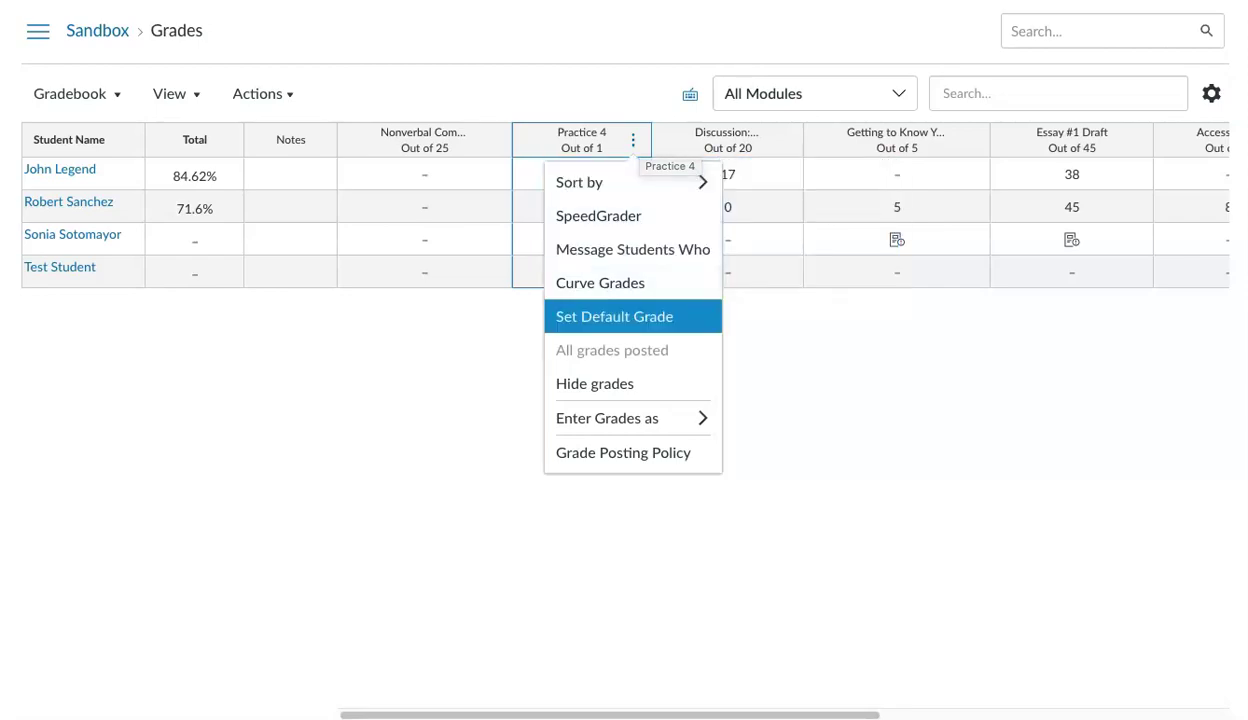
click(614, 317)
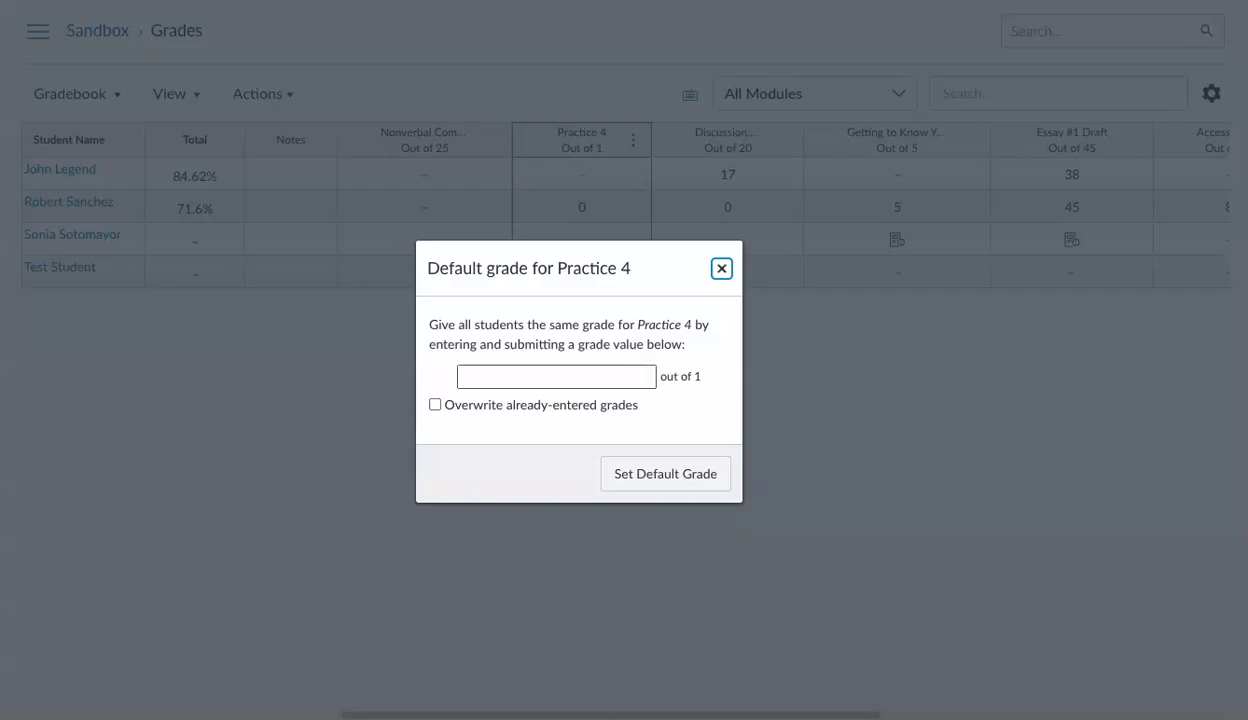
click(557, 377)
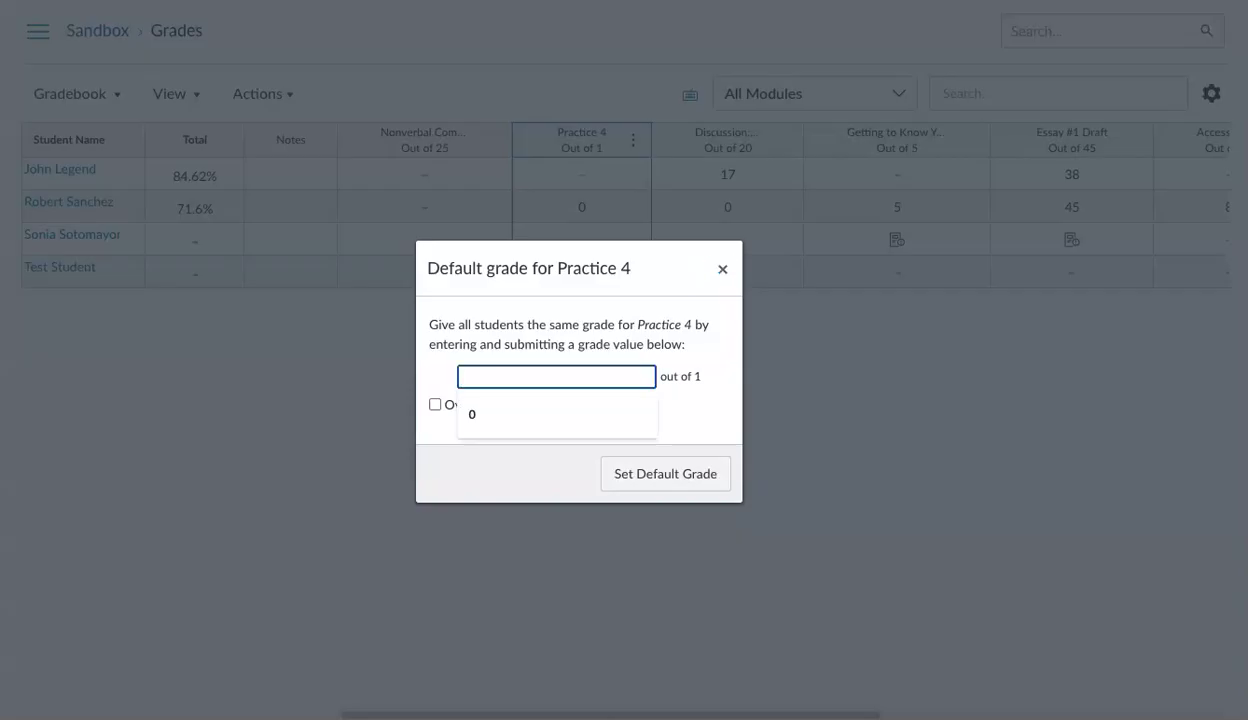
key(Down)
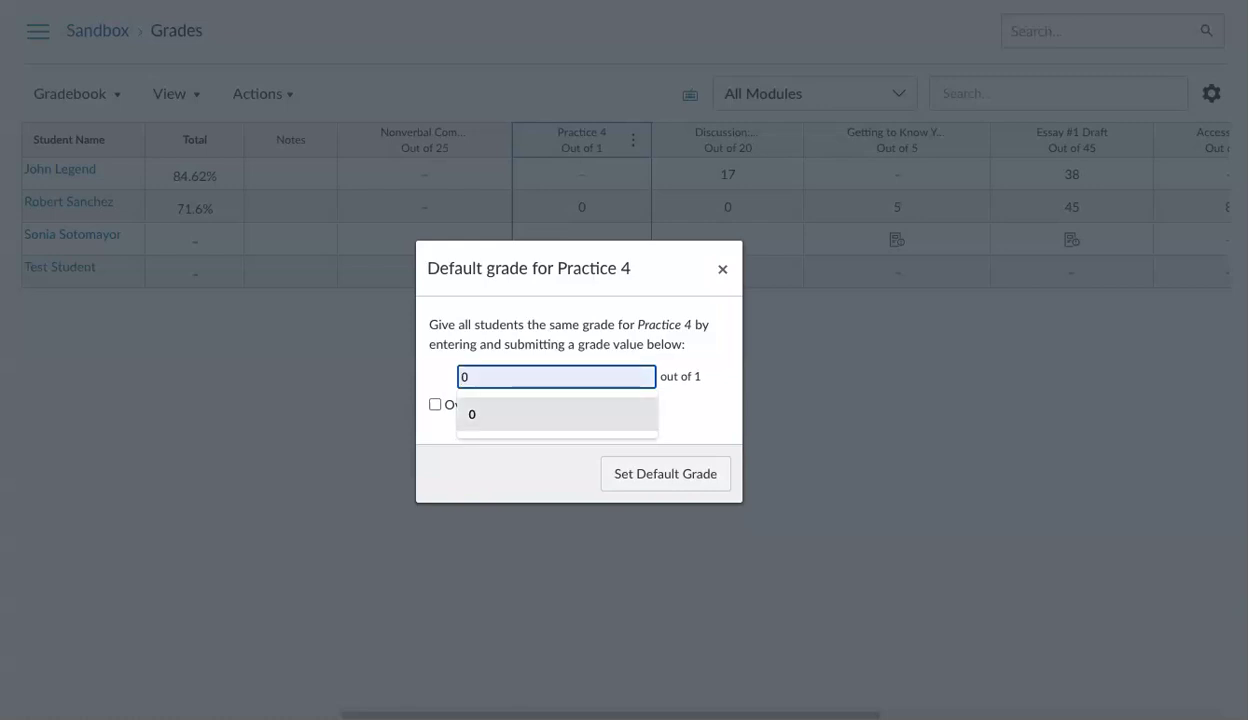
key(Return)
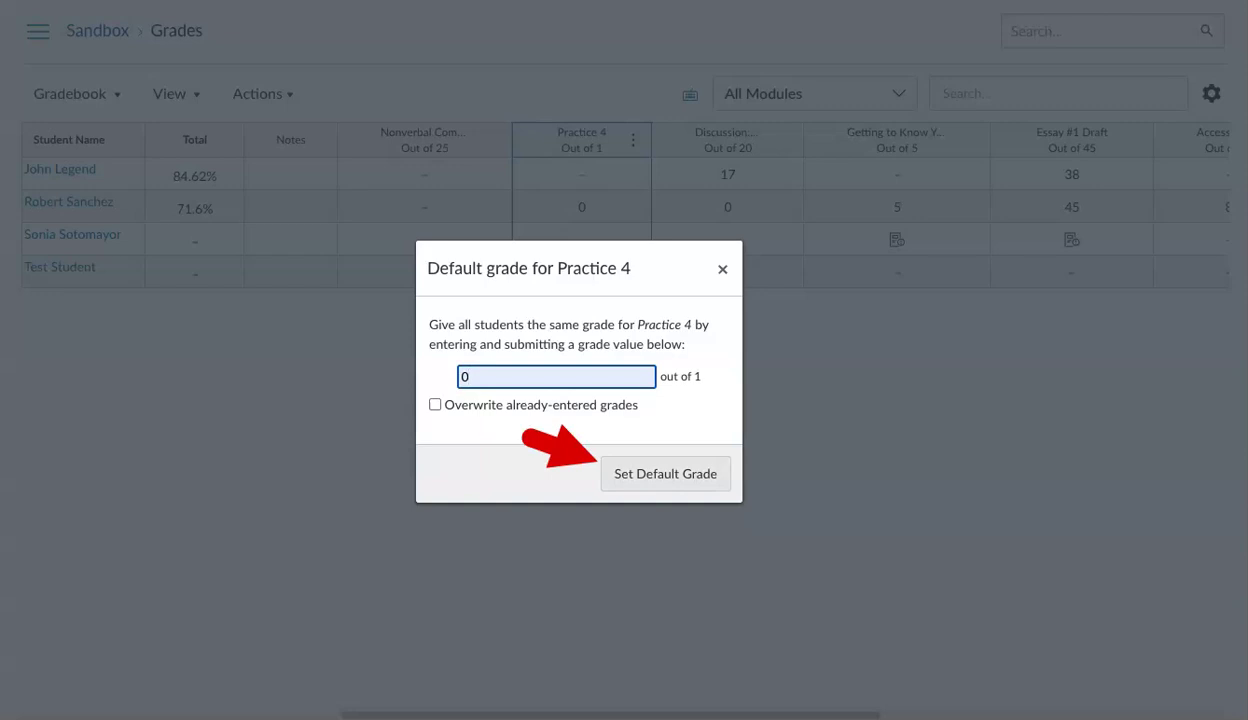
click(722, 269)
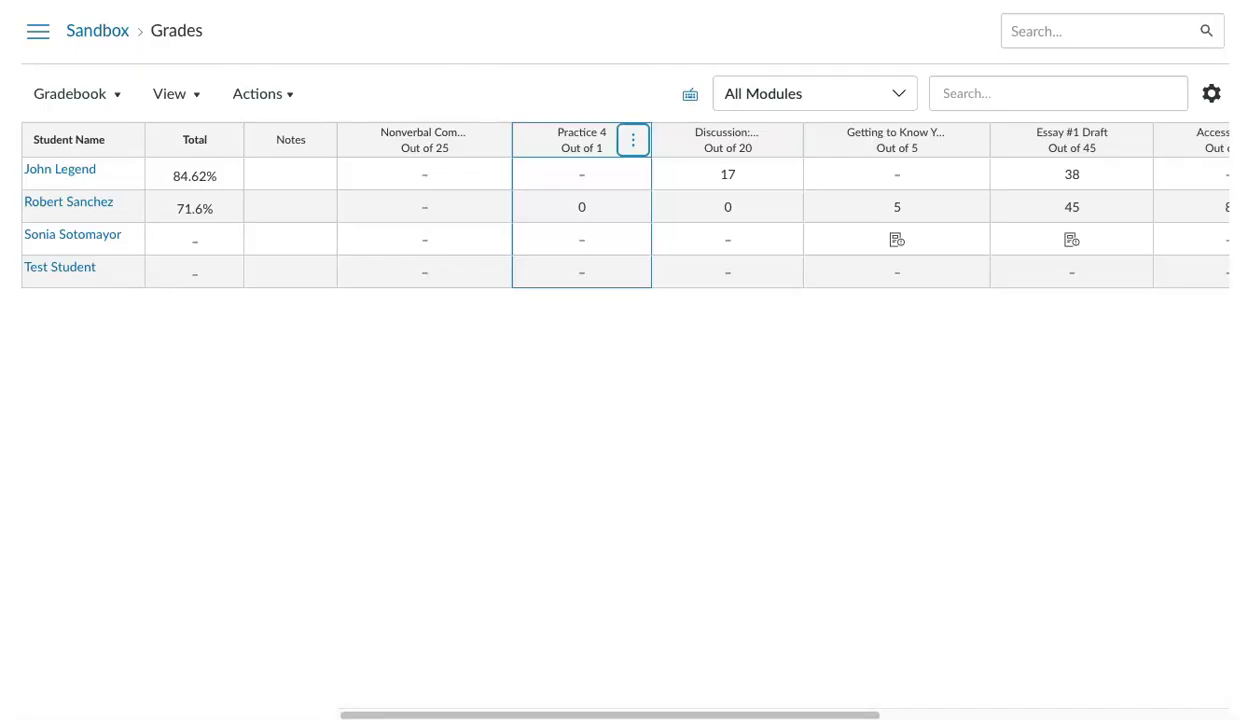
Review the gradebook's arrangement and filter choices and the color settings for the submission statuses.
click(170, 93)
mouse_move(150, 140)
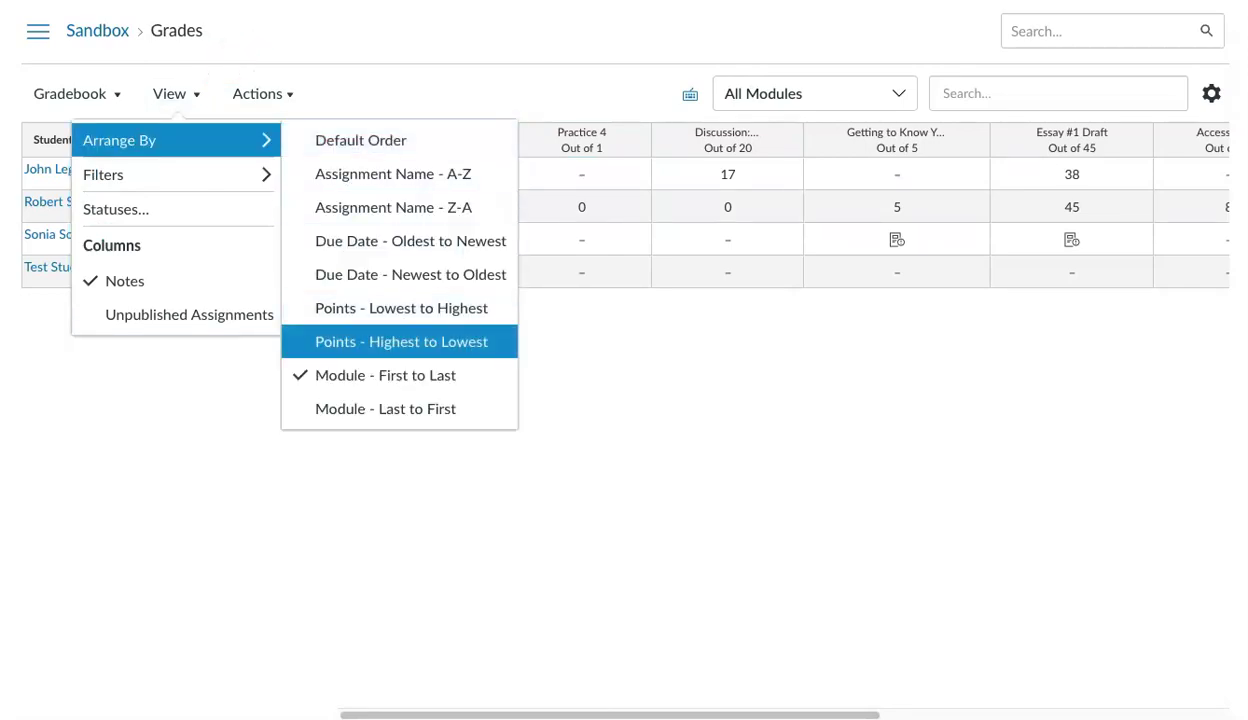
mouse_move(180, 174)
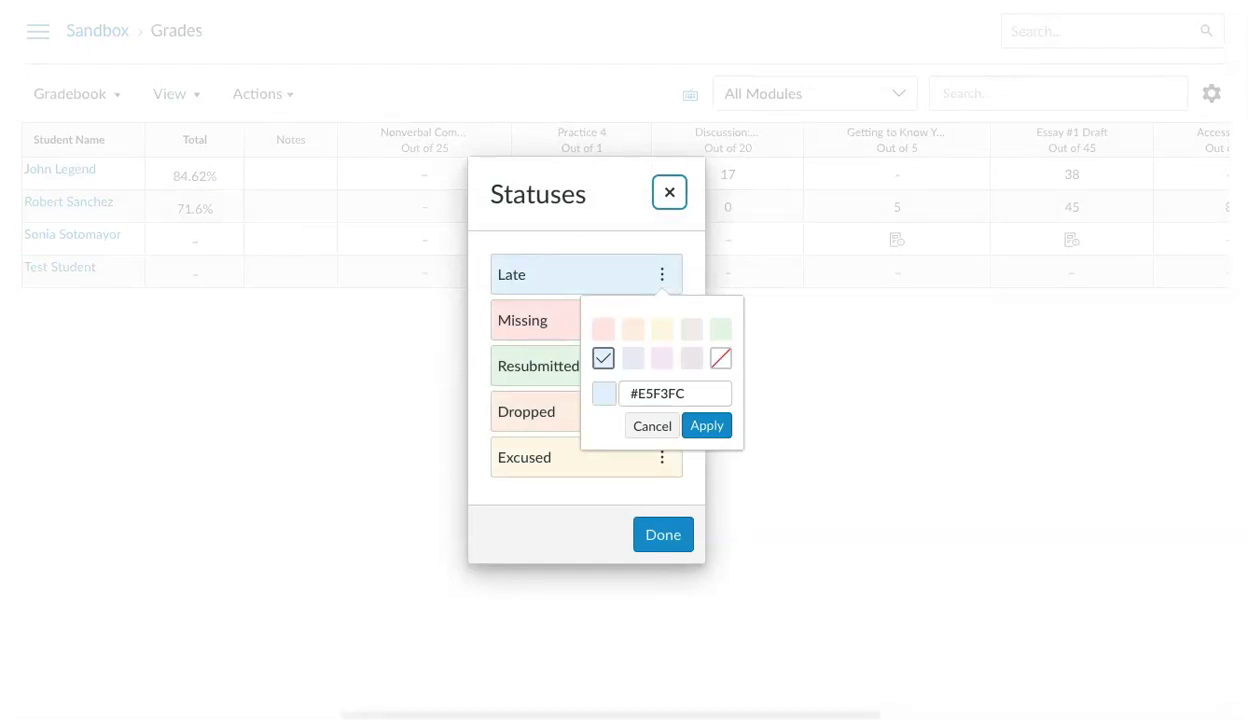
key(Return)
Check the gradebook's import and export actions, and open the gradebook settings.
key(Tab)
key(Return)
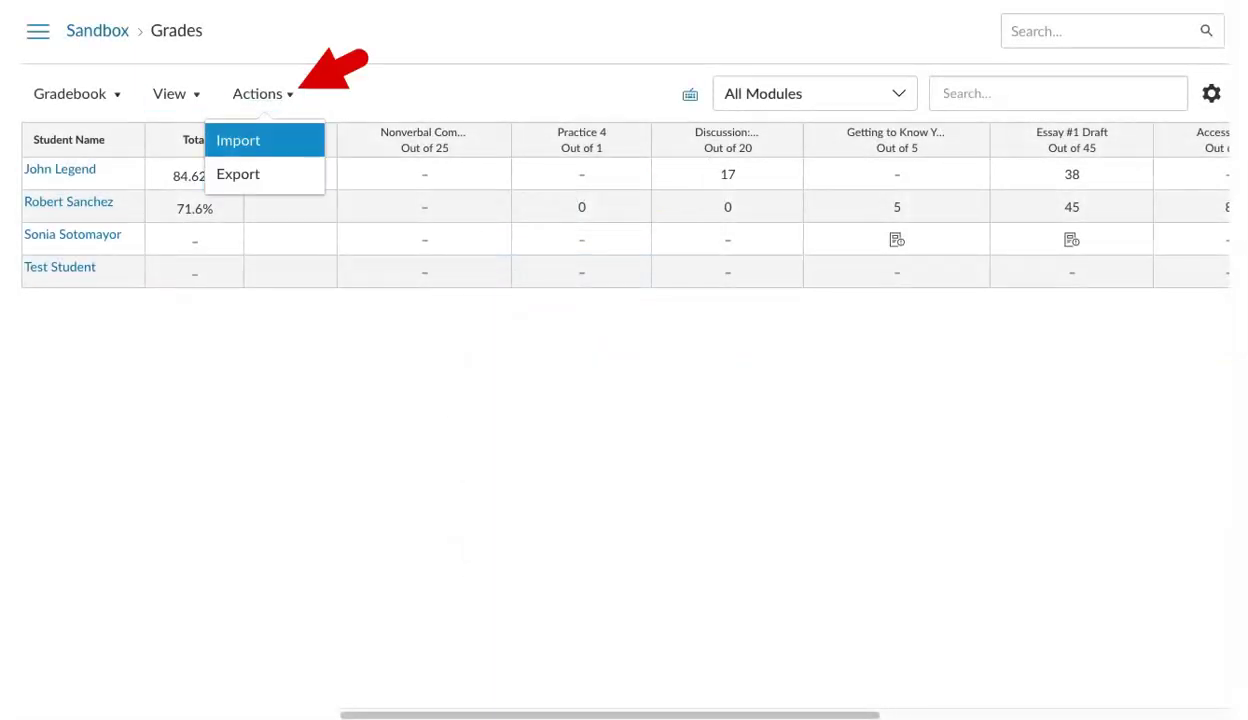
key(Down)
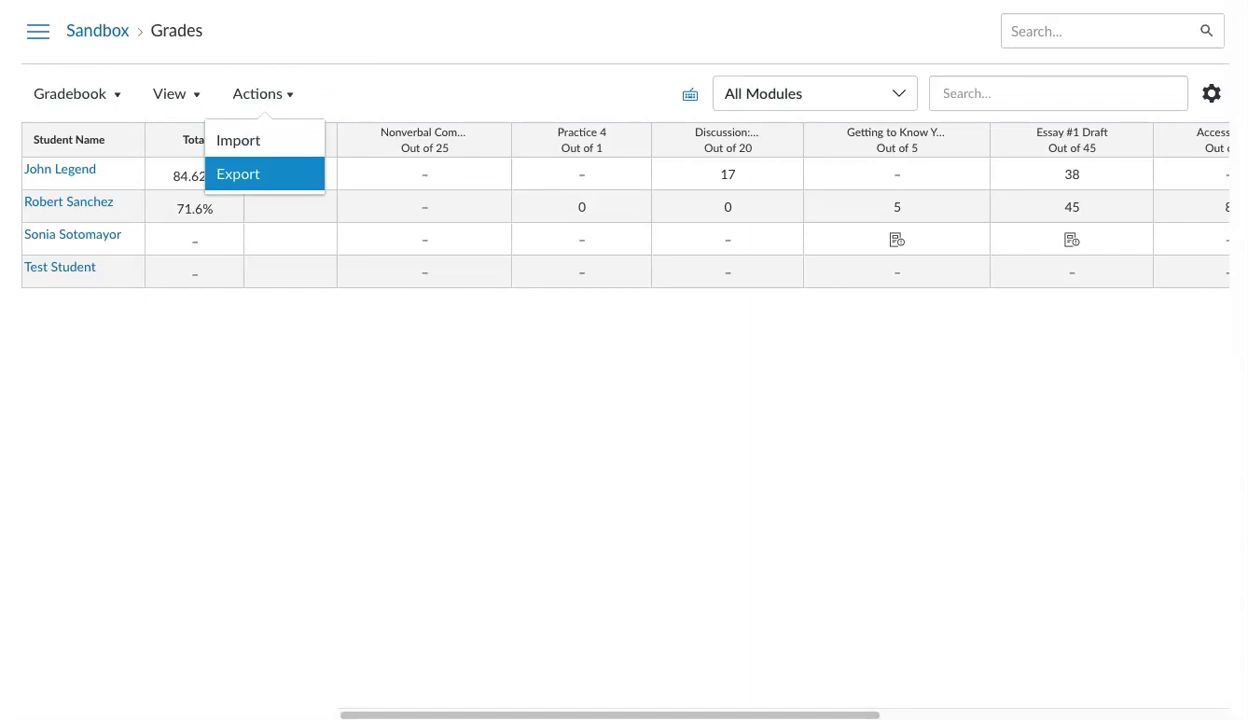
key(Escape)
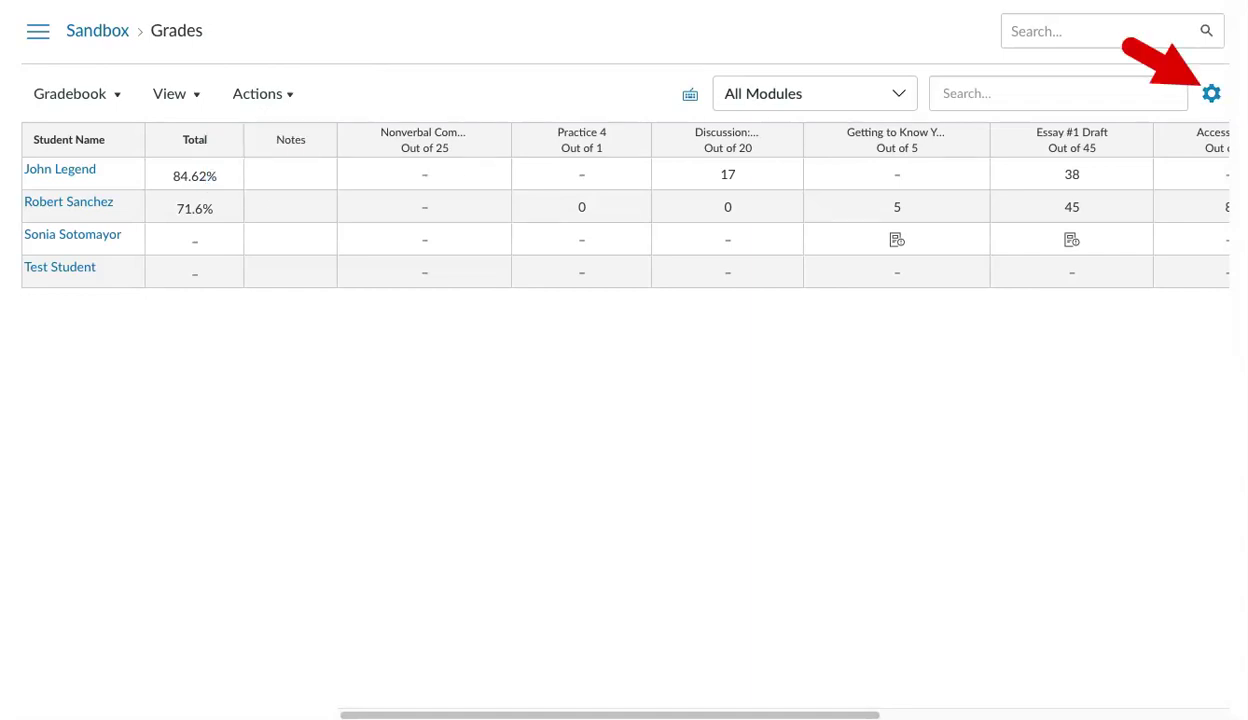
key(Return)
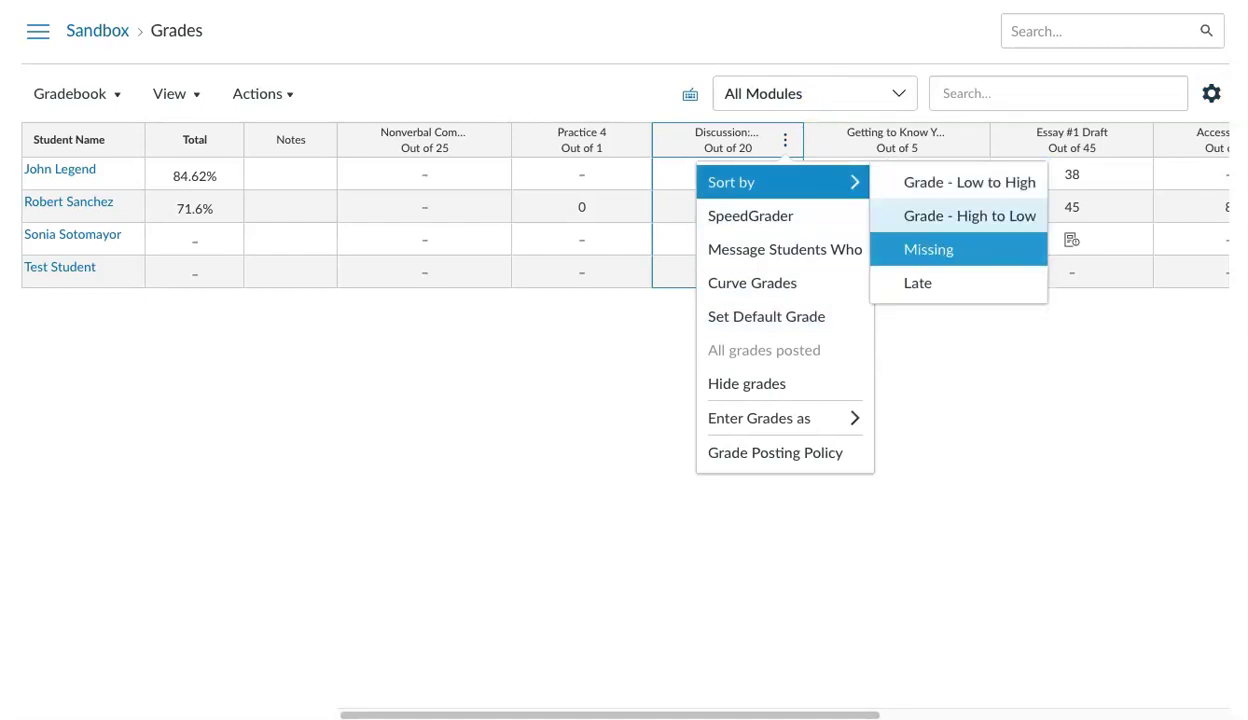
Examine the grading and posting options available for the 20-point Discussion assignment column.
key(Left)
key(Down)
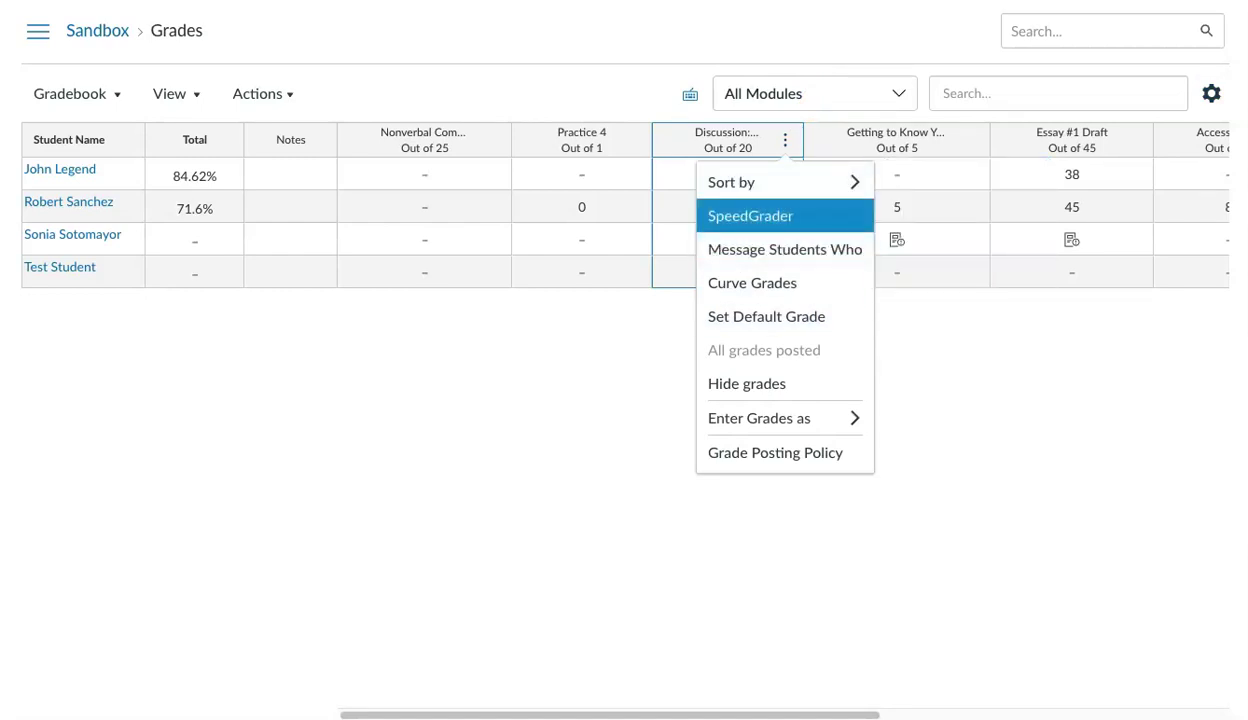
key(Down)
key(Down)
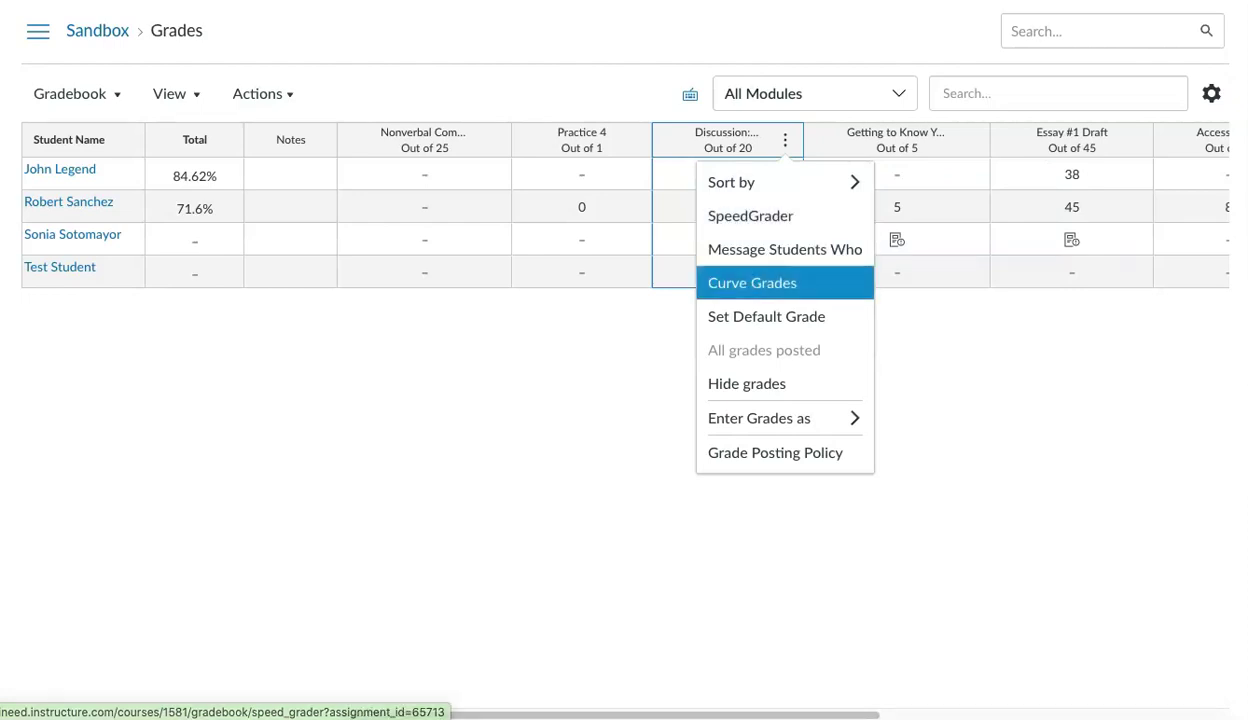
key(Down)
key(Down)
key(Down)
key(Down)
Start a message to students who haven't submitted the Causes of Am. Civil War discussion, and remove the second recipient.
key(m)
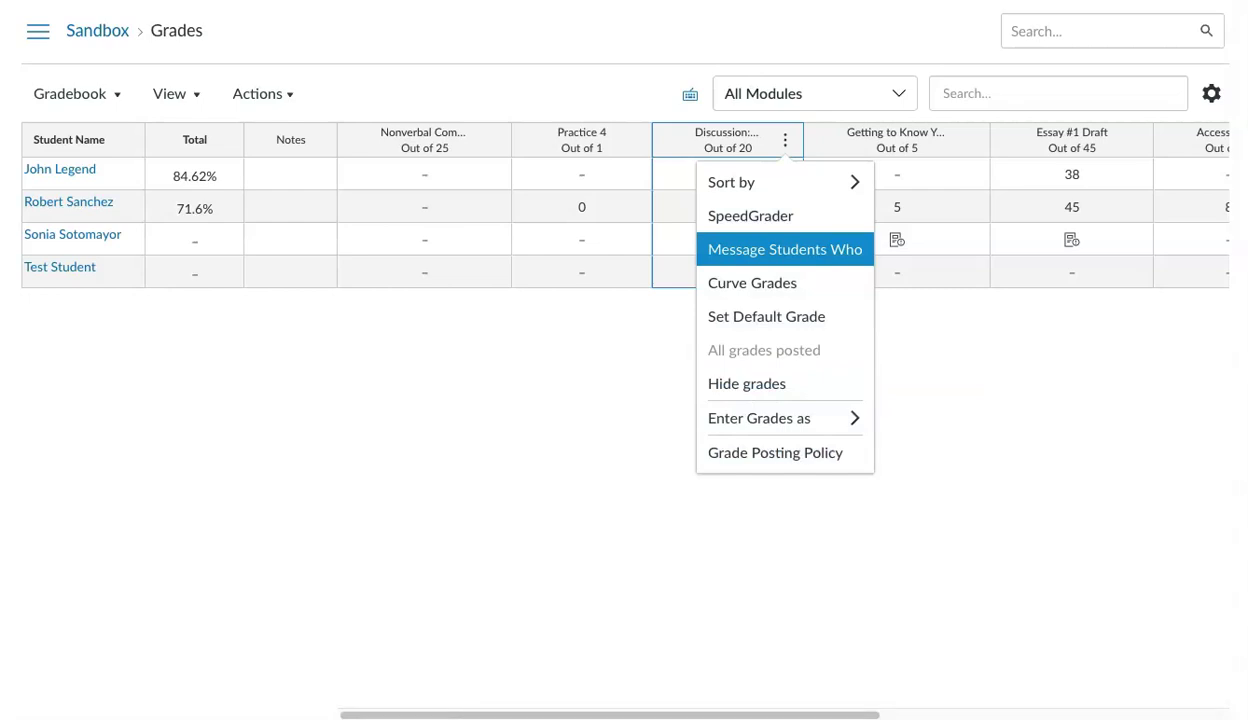
key(Return)
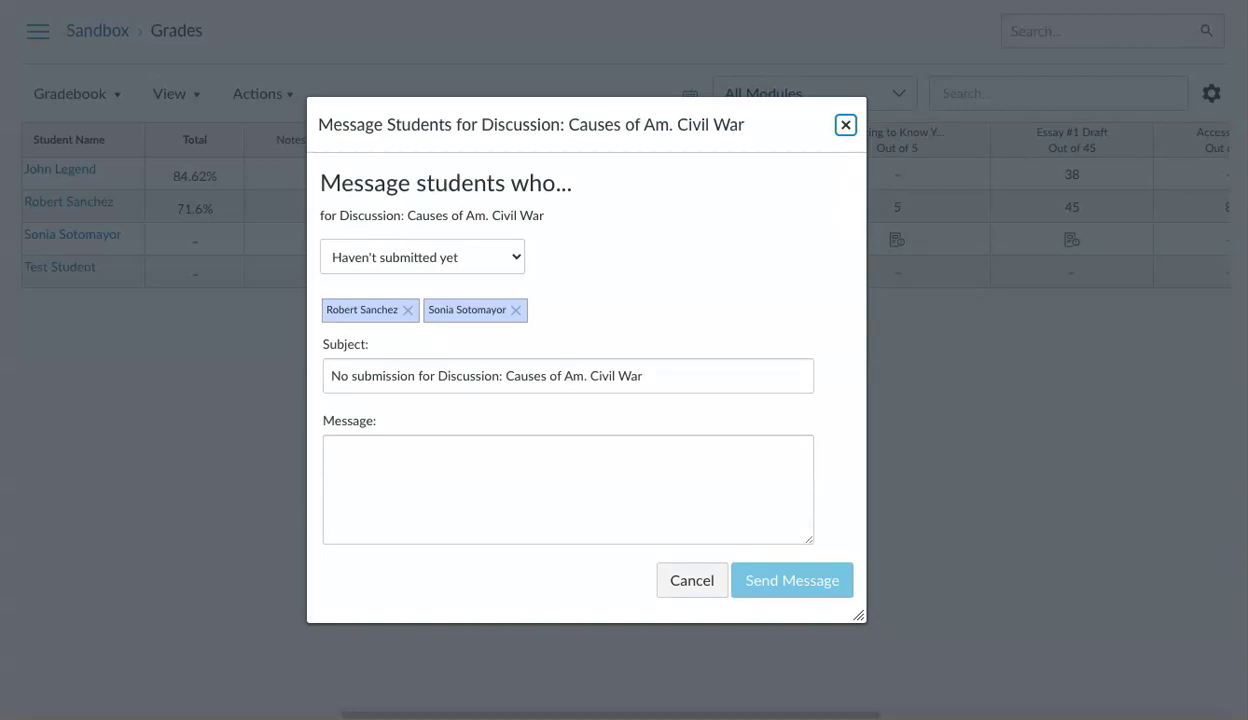
click(422, 257)
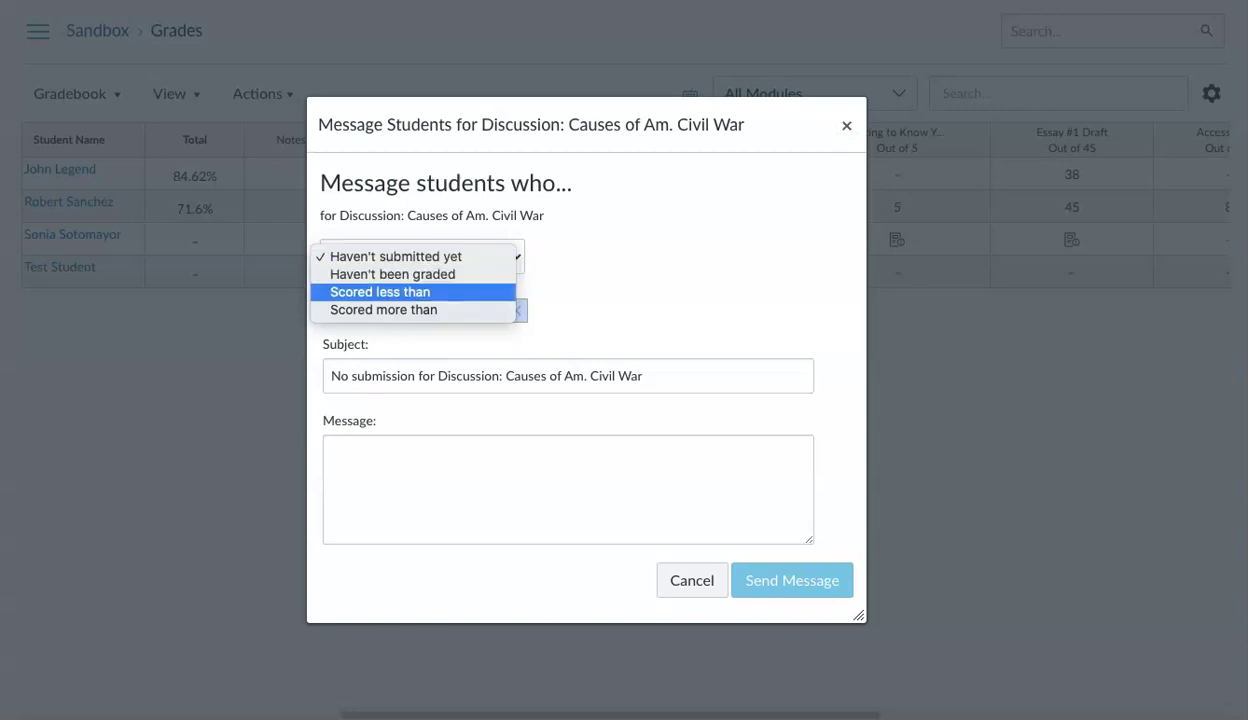
key(Escape)
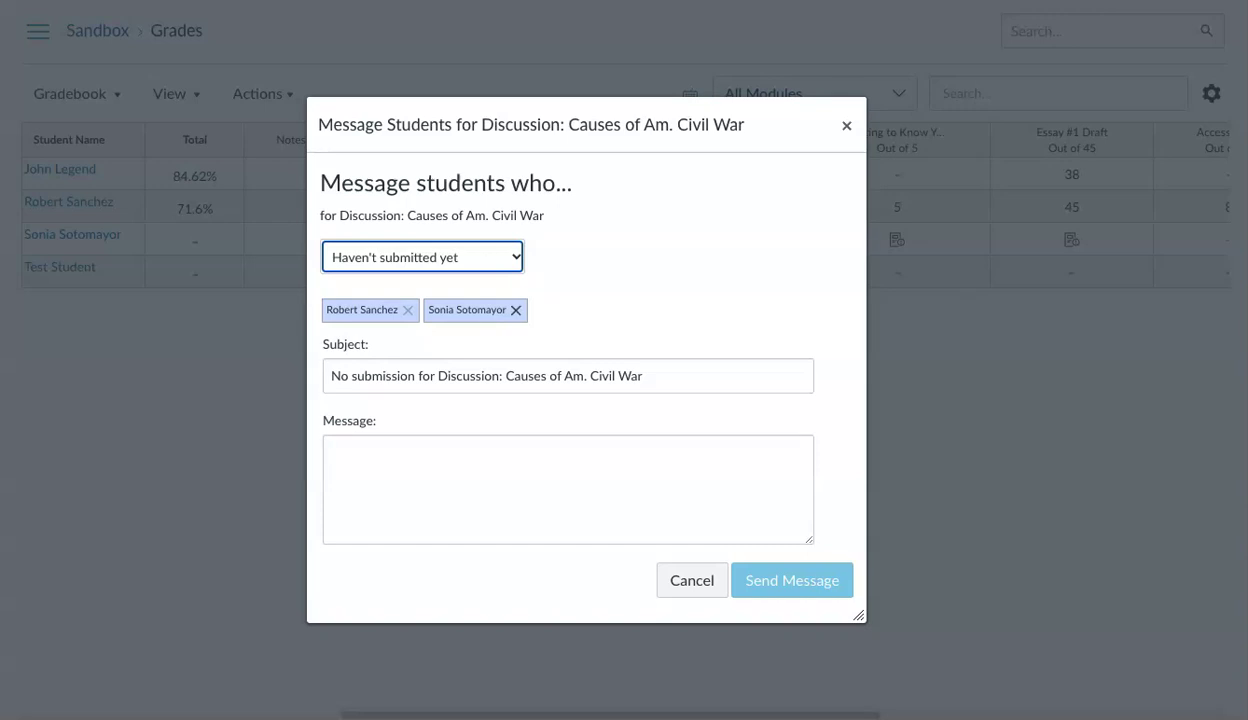
click(516, 310)
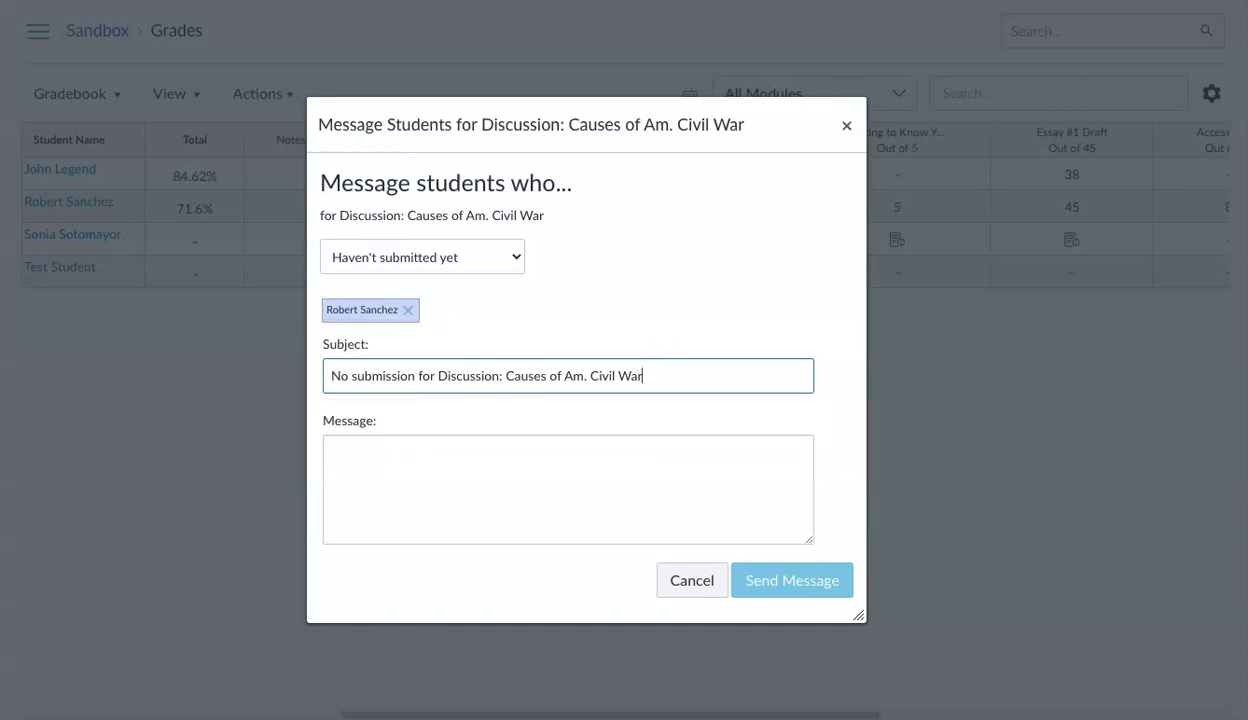
Change the message subject to "Checking in about Discussion: Causes of Am. Civil War" and place the cursor in the message body.
click(332, 376)
drag(332, 376, 435, 376)
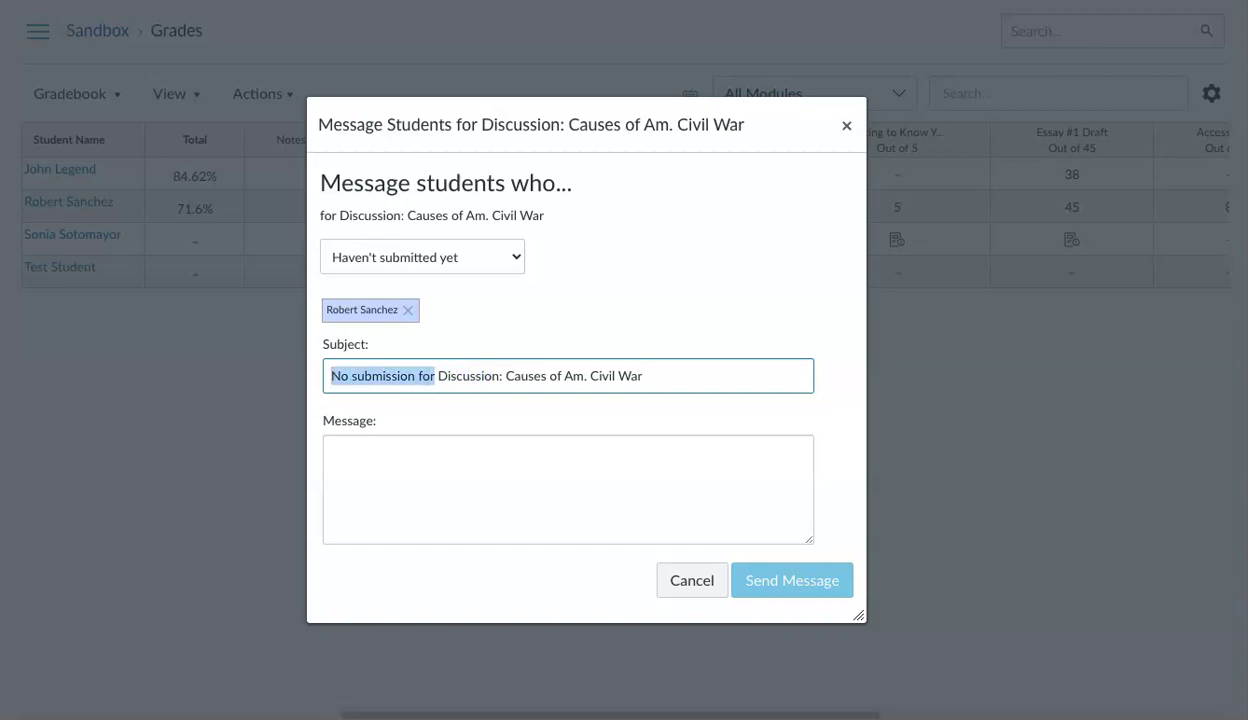
text(C)
text(hecking in about)
click(333, 453)
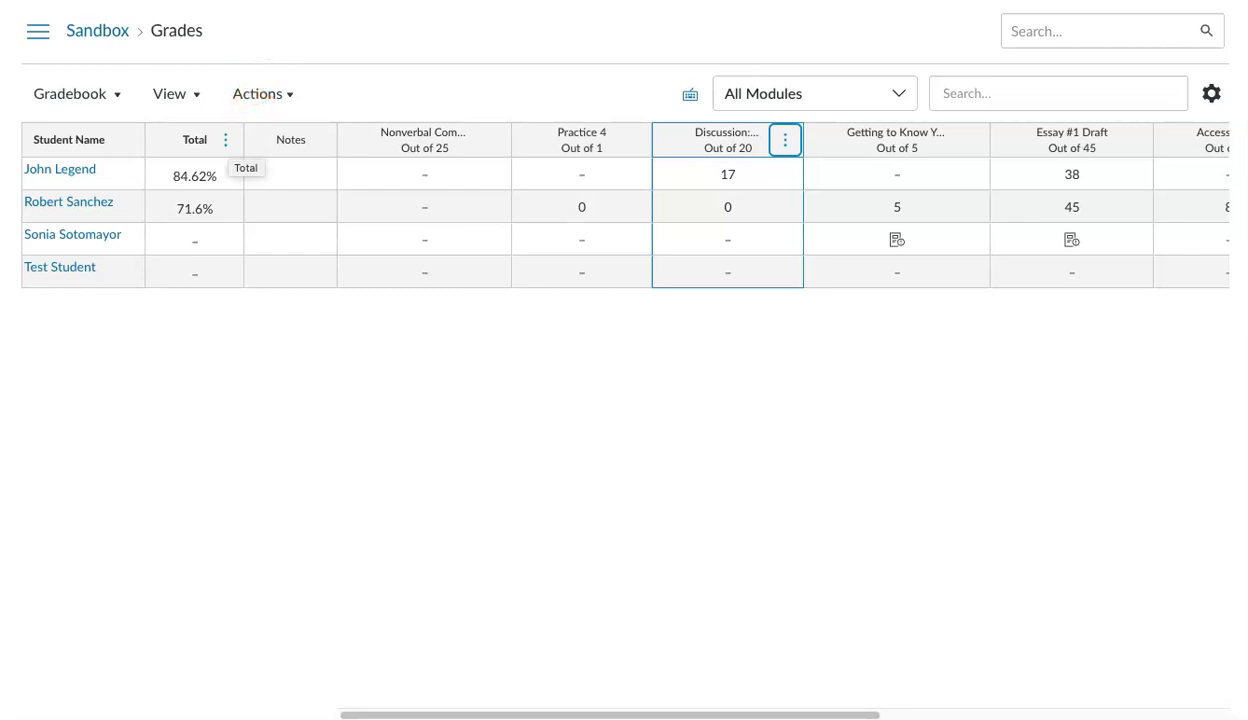
Review the sorting and display options of the Total column, and open the options of the 25-point Nonverbal assignment column.
click(225, 140)
mouse_move(222, 182)
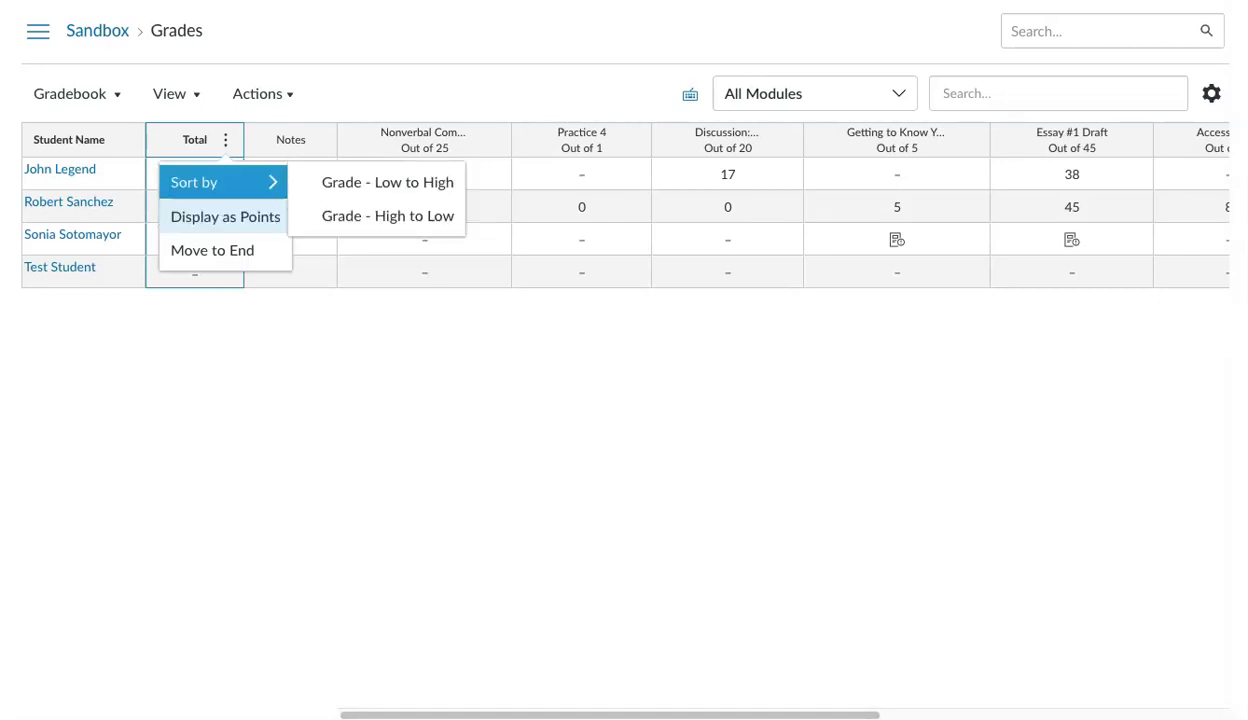
key(Escape)
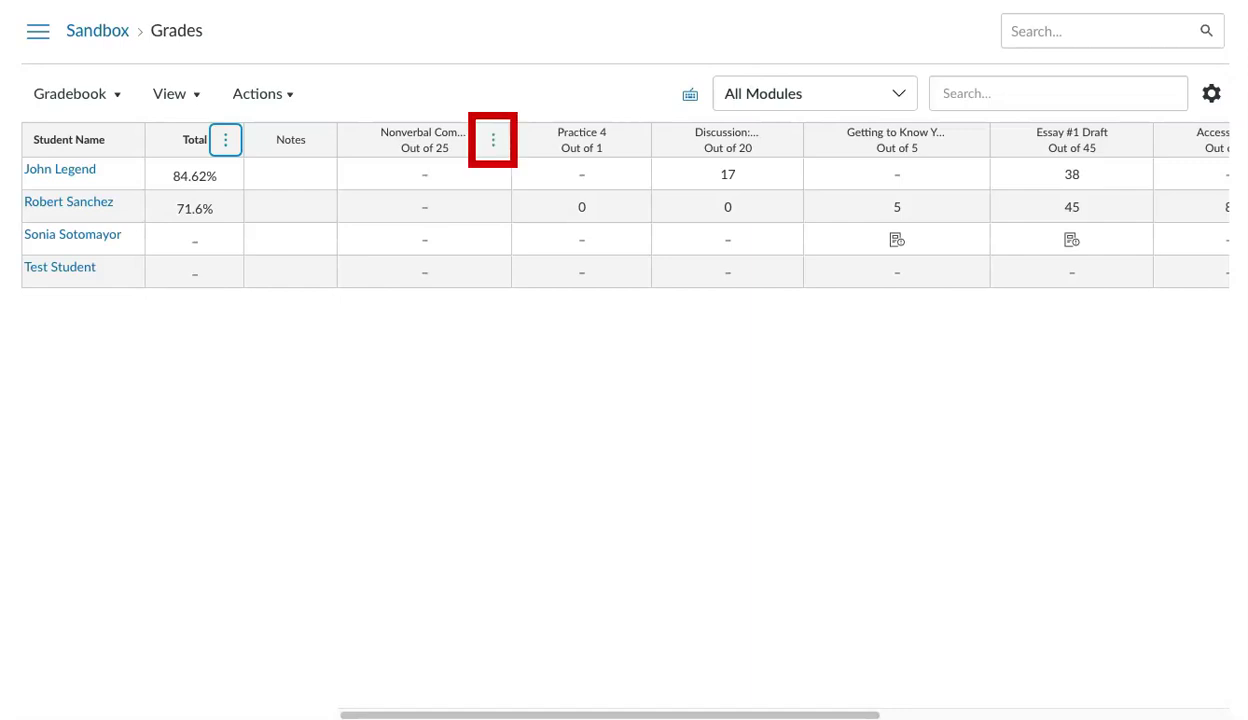
click(493, 140)
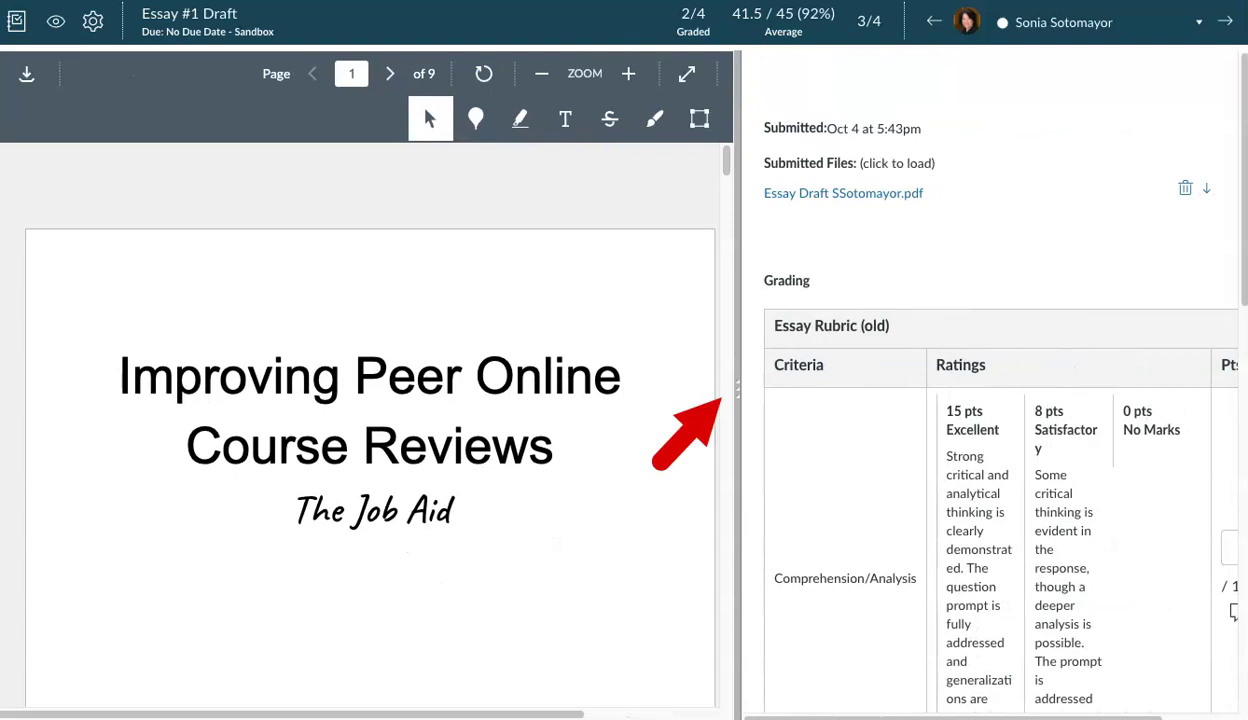
Rate the Essay #1 Draft rubric: Comprehension/Analysis Excellent (15 pts), Organization Satisfactory (9 pts), and the third criterion Full Marks (15 pts).
click(980, 430)
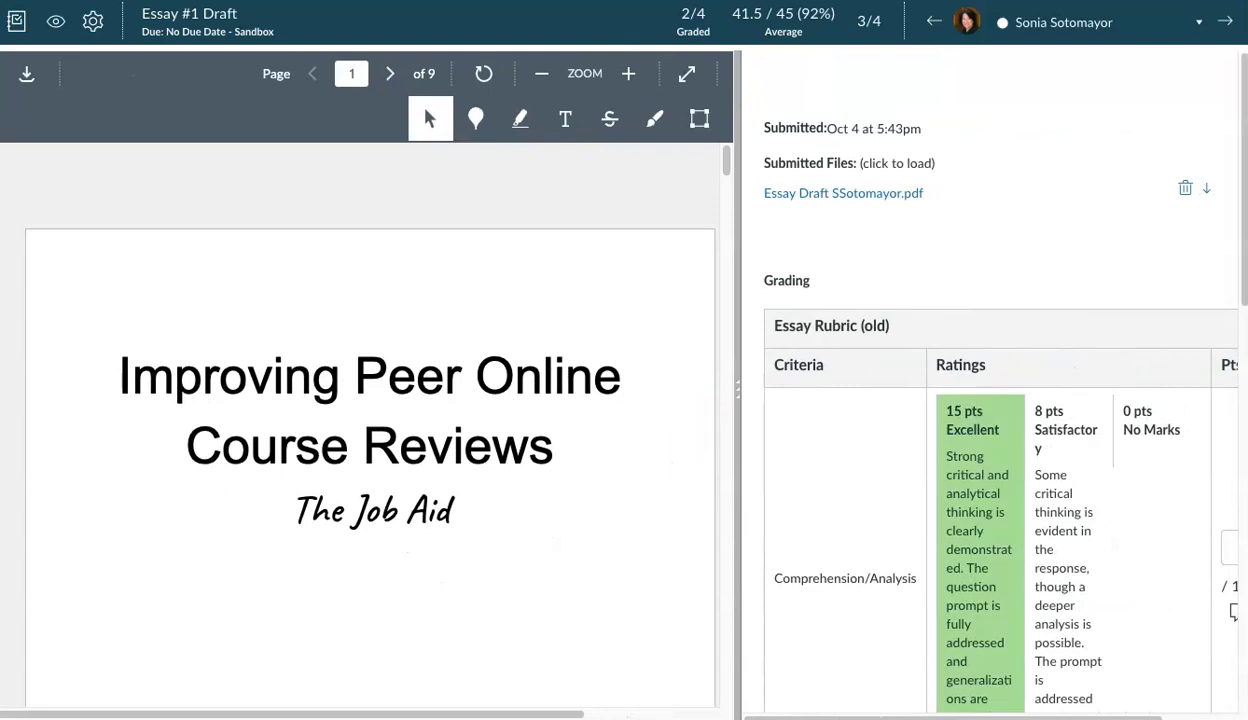
scroll(990, 400, down, 3)
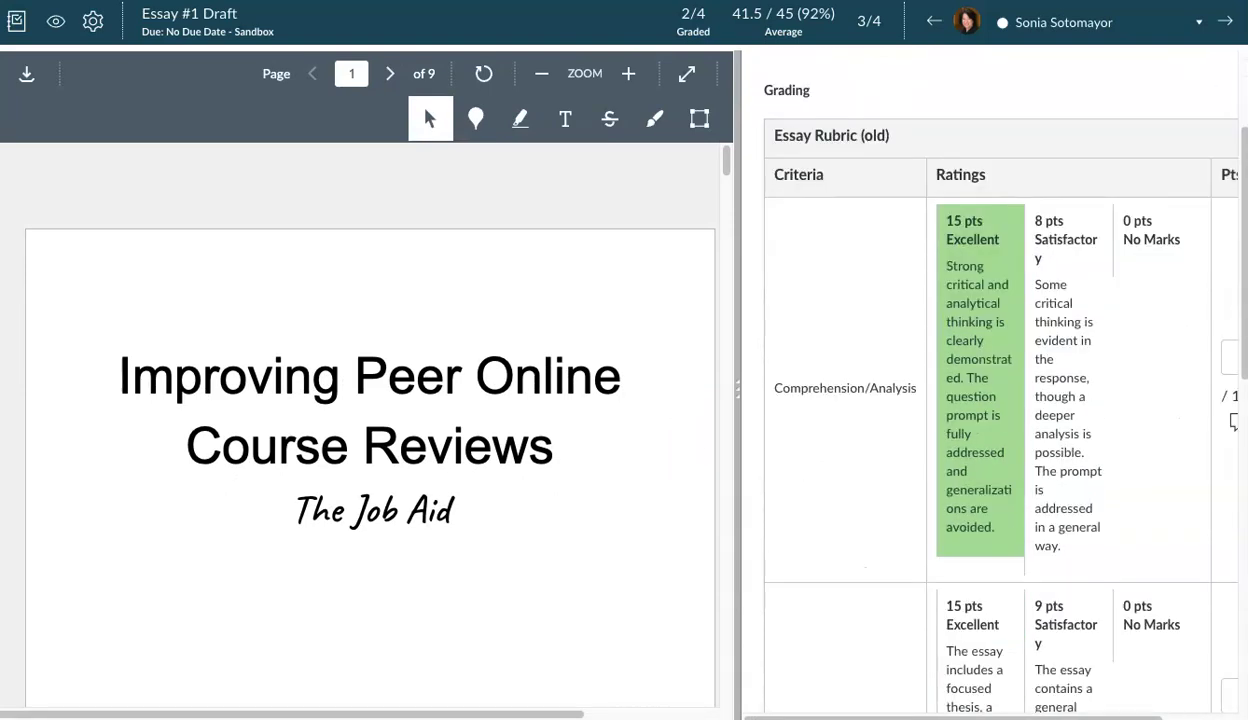
scroll(1065, 420, down, 3)
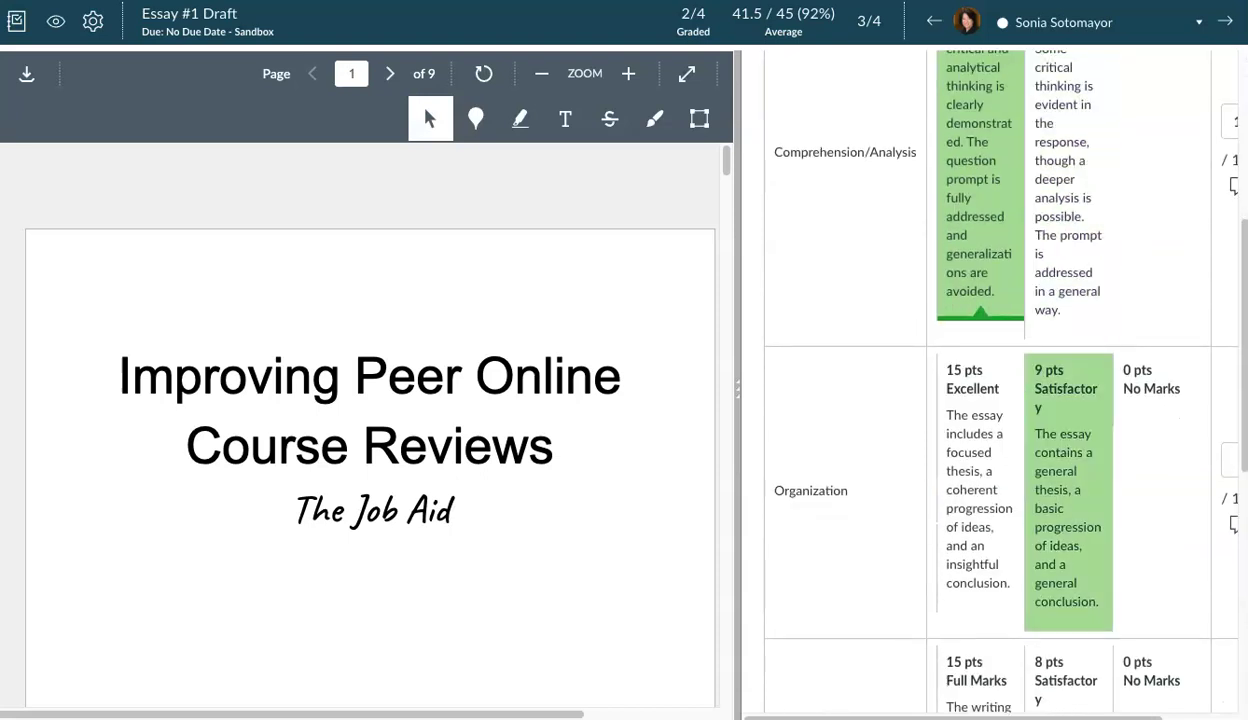
click(1068, 480)
scroll(1000, 400, down, 5)
click(980, 300)
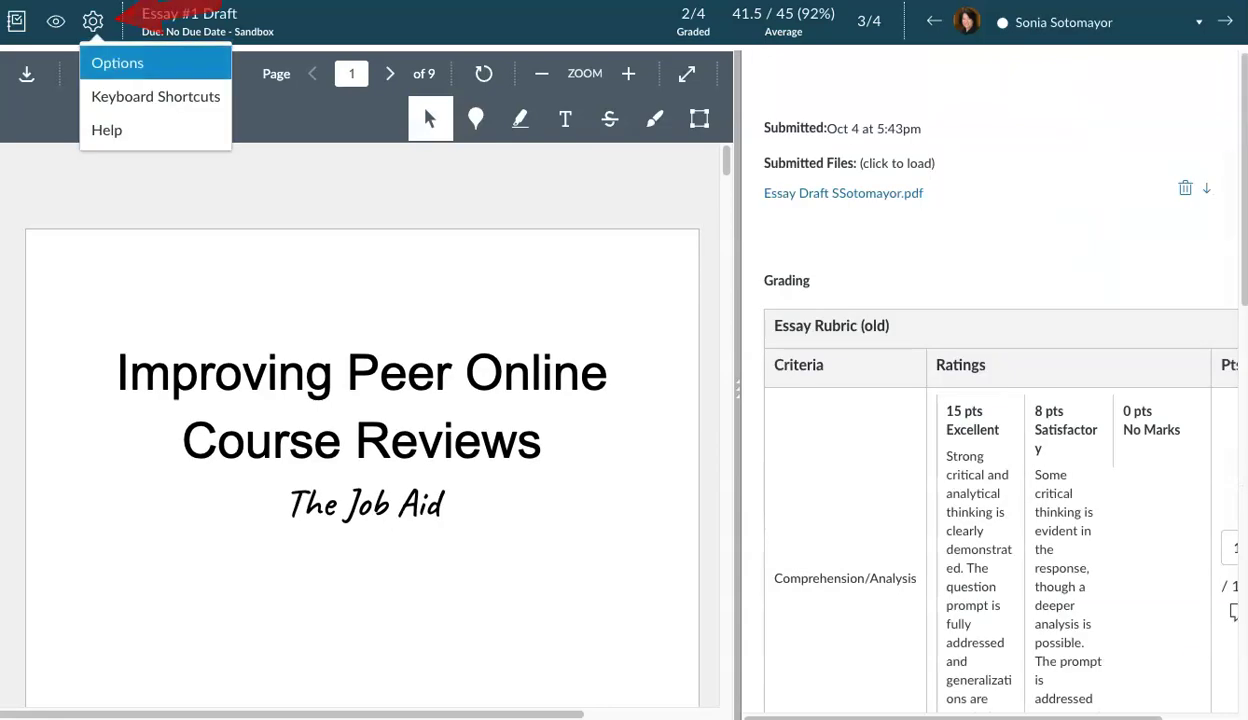
Review SpeedGrader's student list sorting choices without saving, and open the options for posting or hiding grades.
key(Return)
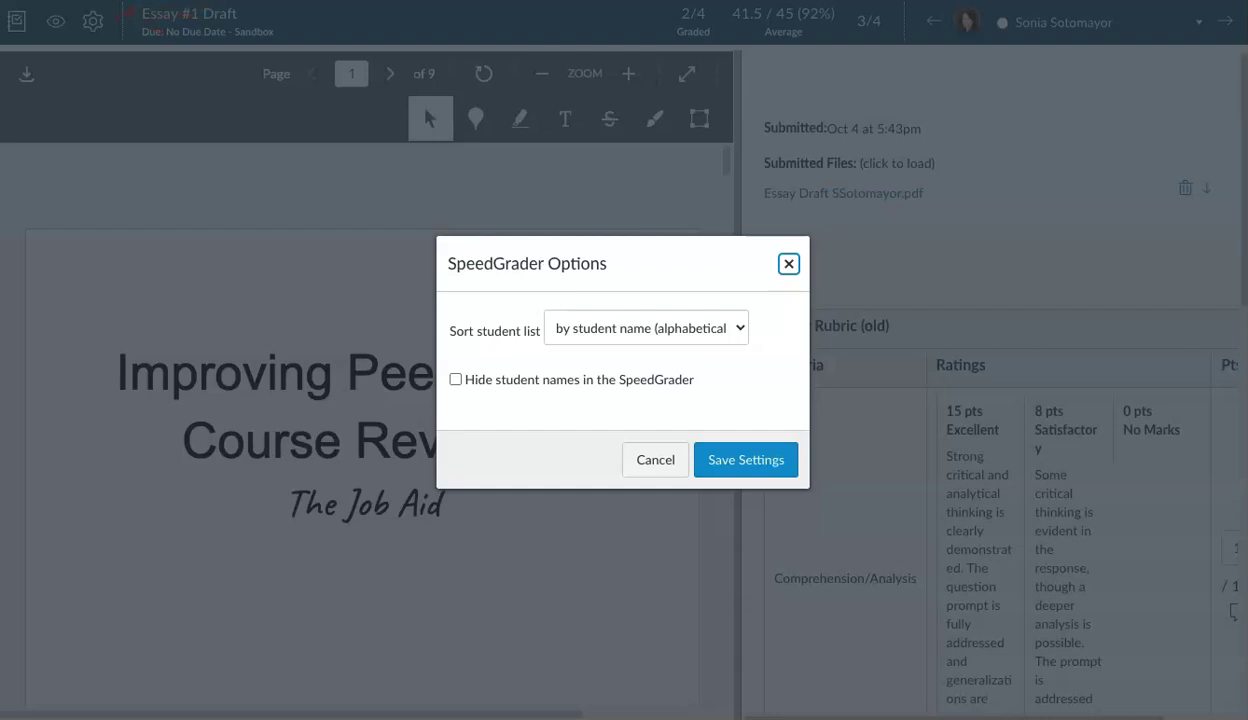
key(Tab)
key(space)
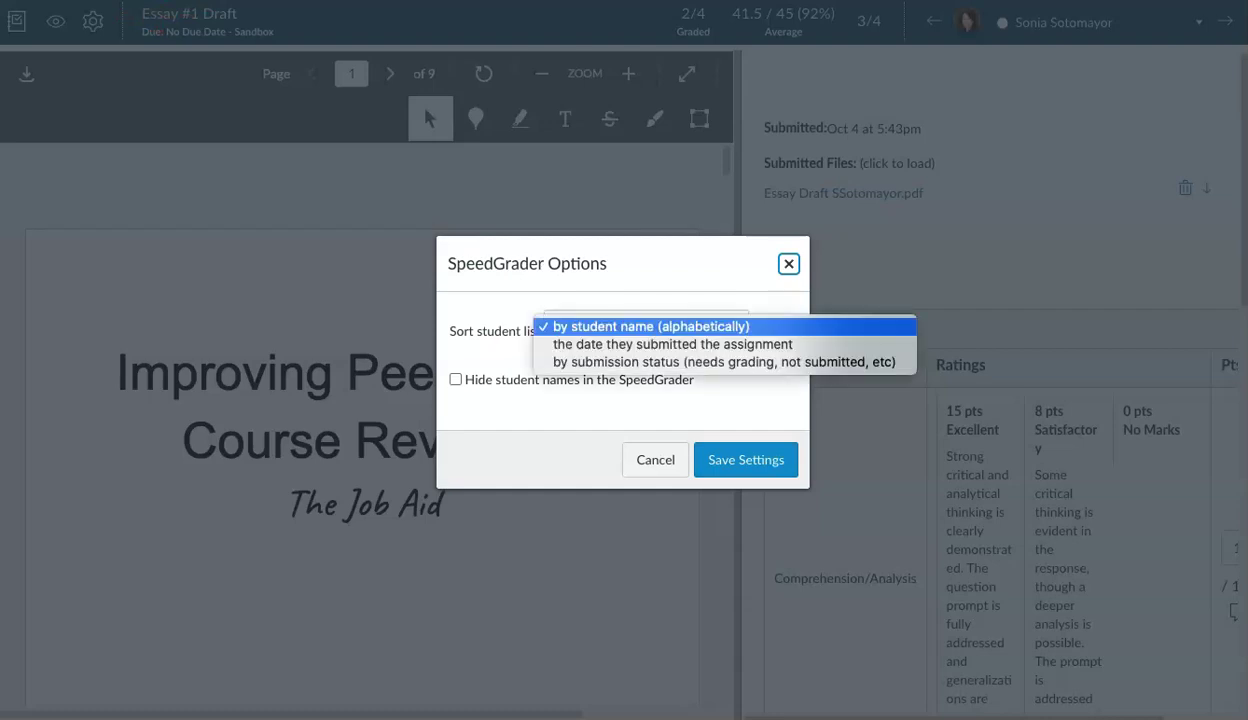
key(Down)
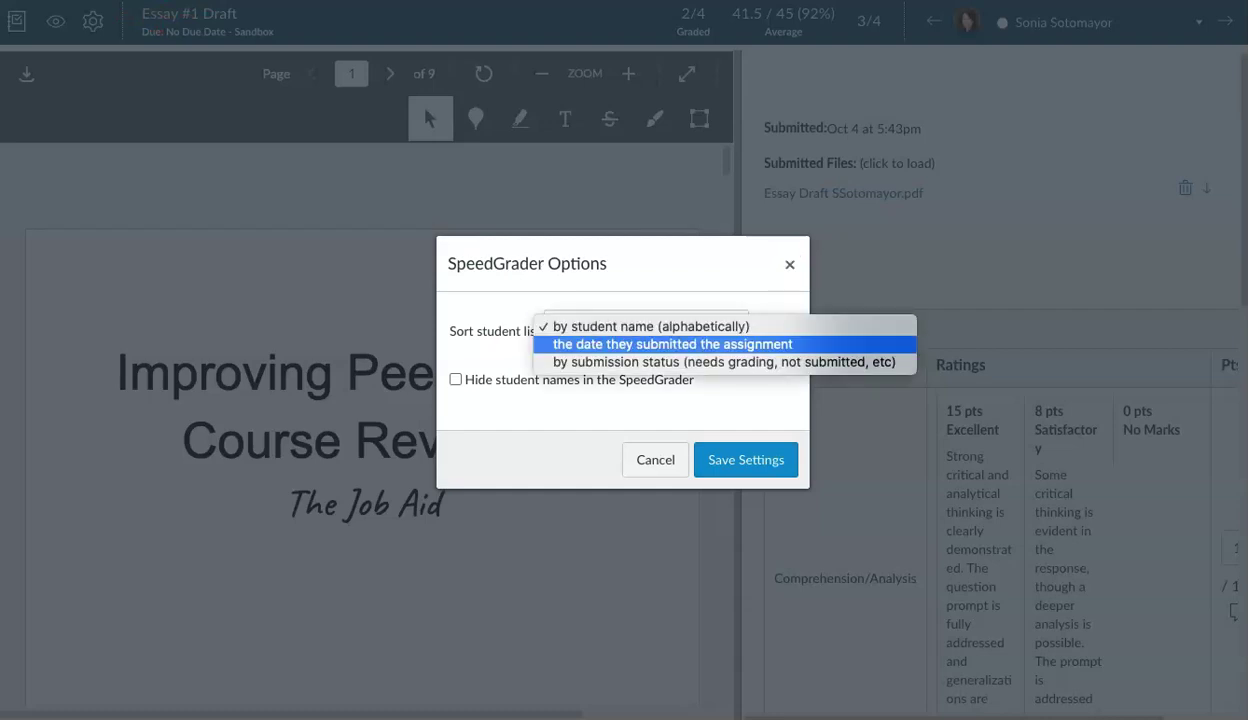
key(Down)
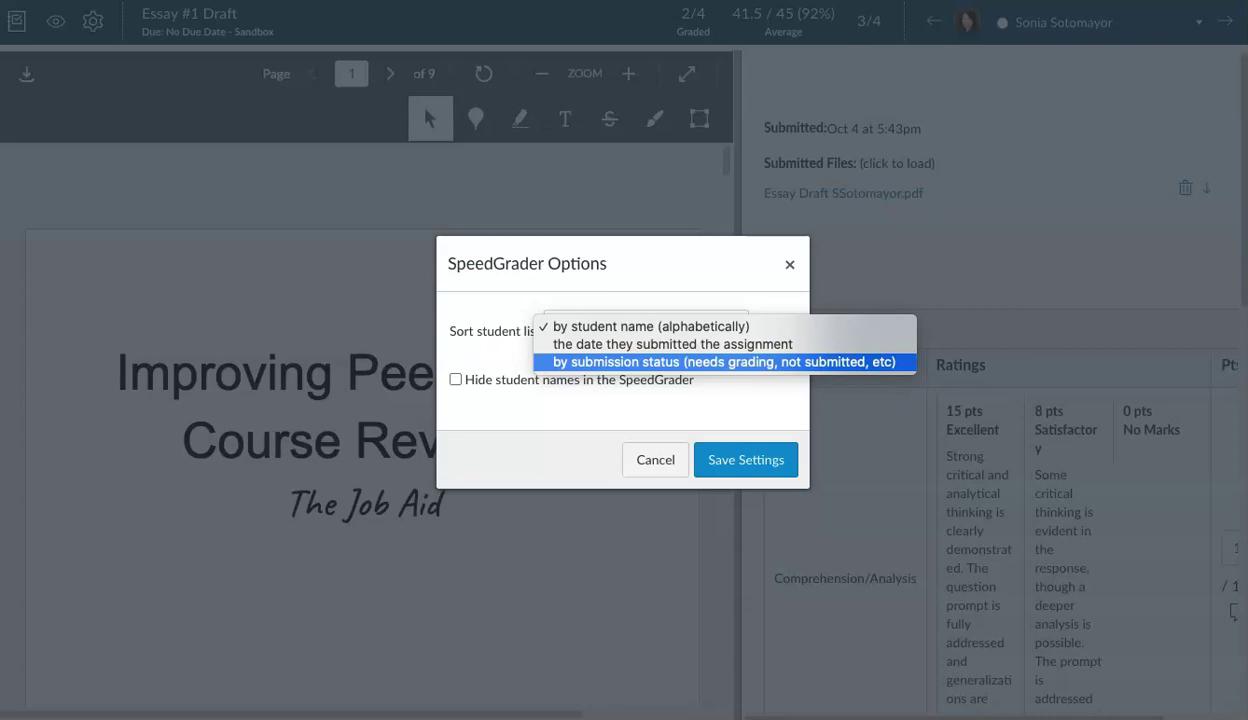
key(Up)
key(Up)
key(Return)
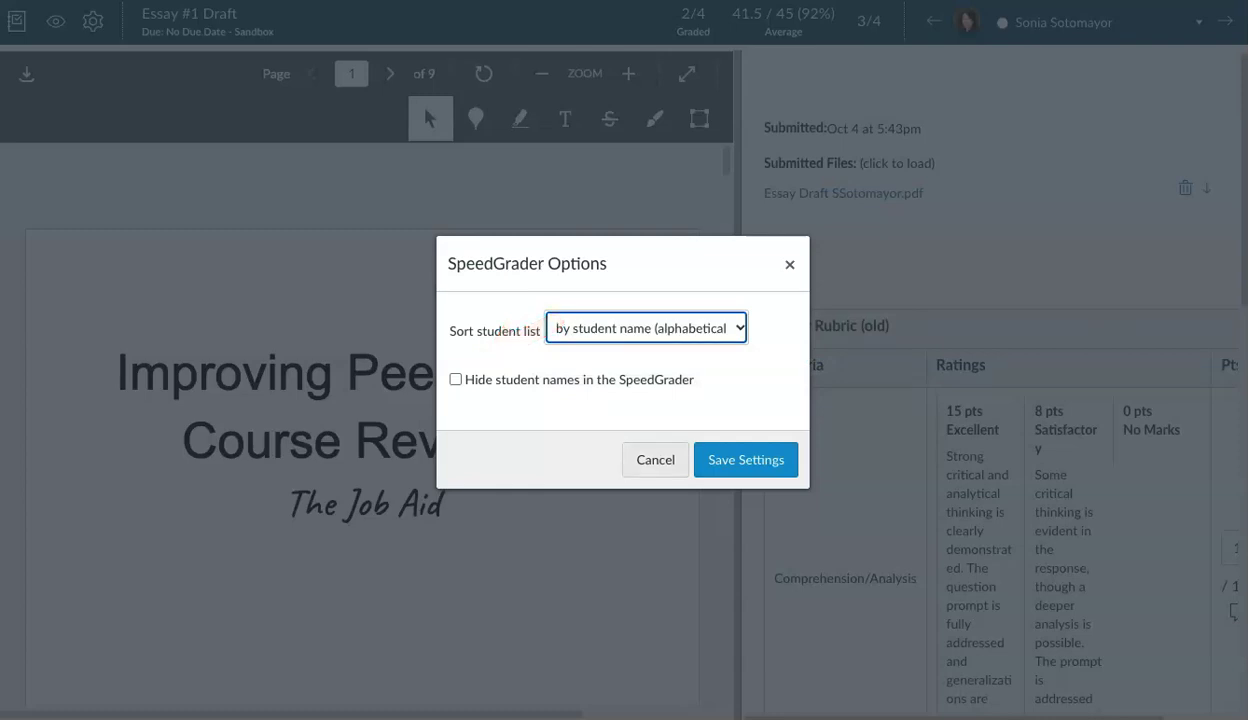
click(655, 459)
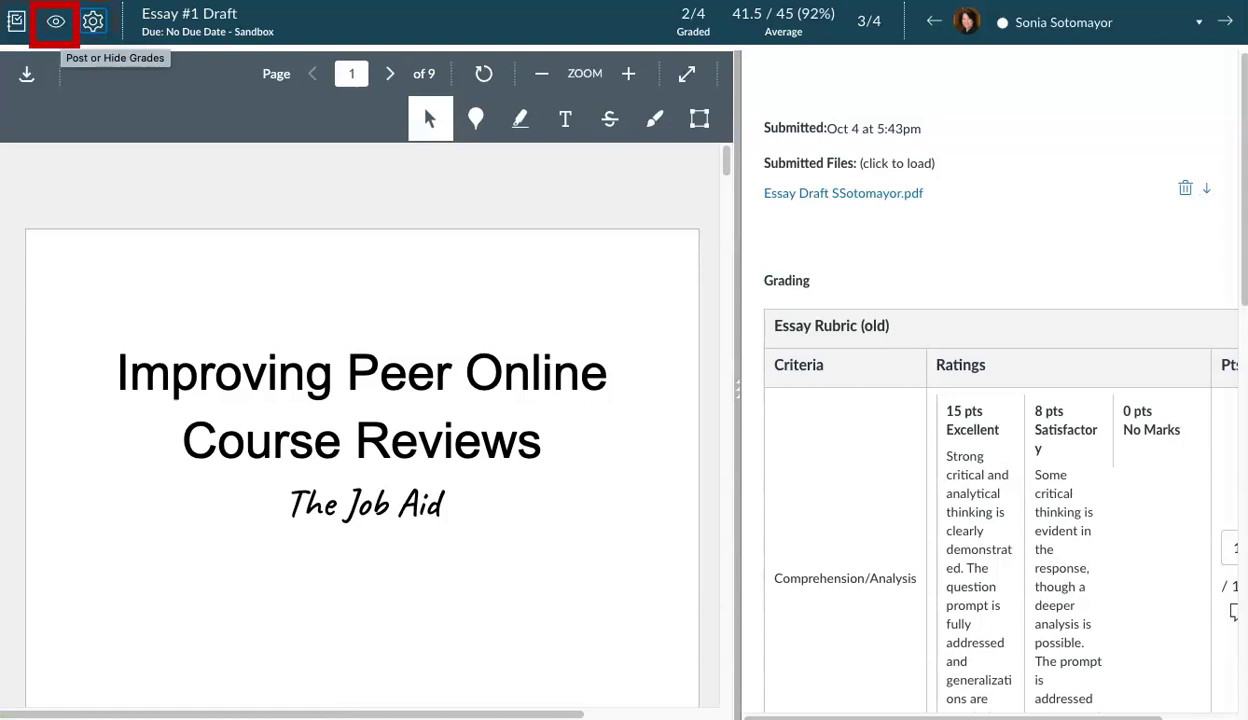
click(55, 21)
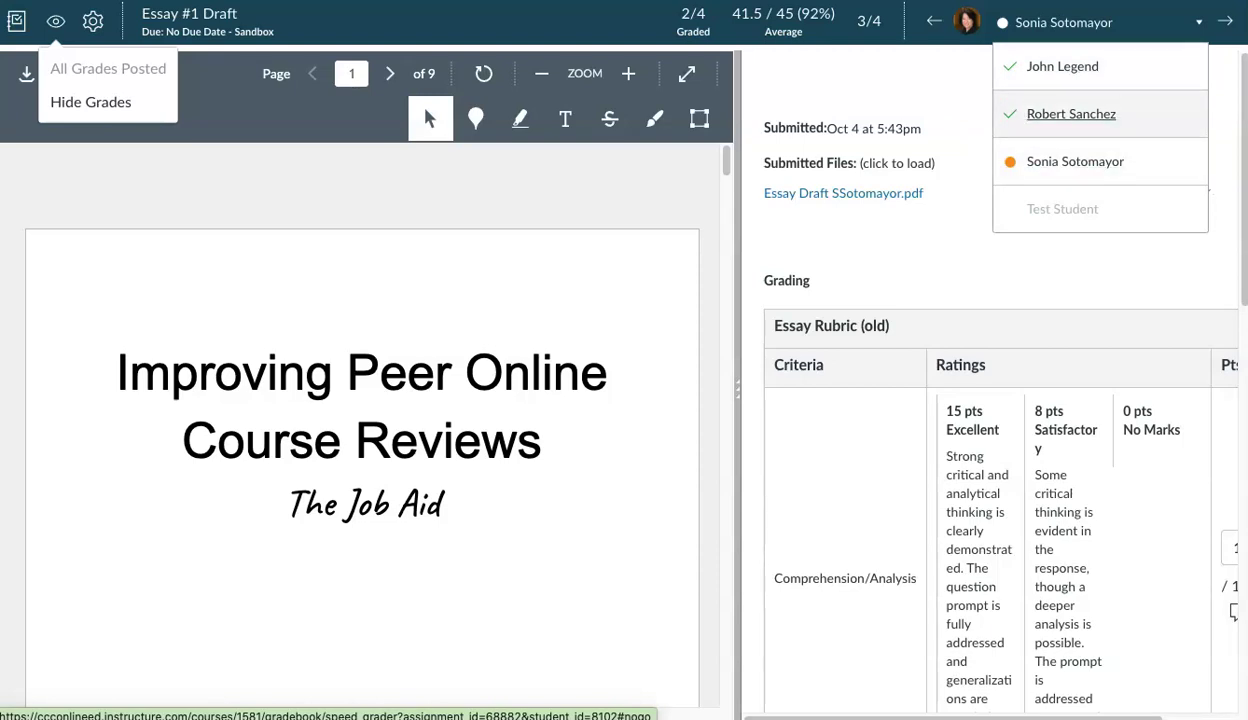
Page forward through the students' Essay #1 Draft submissions, past the test student, until back at the third student's PDF essay.
click(1224, 21)
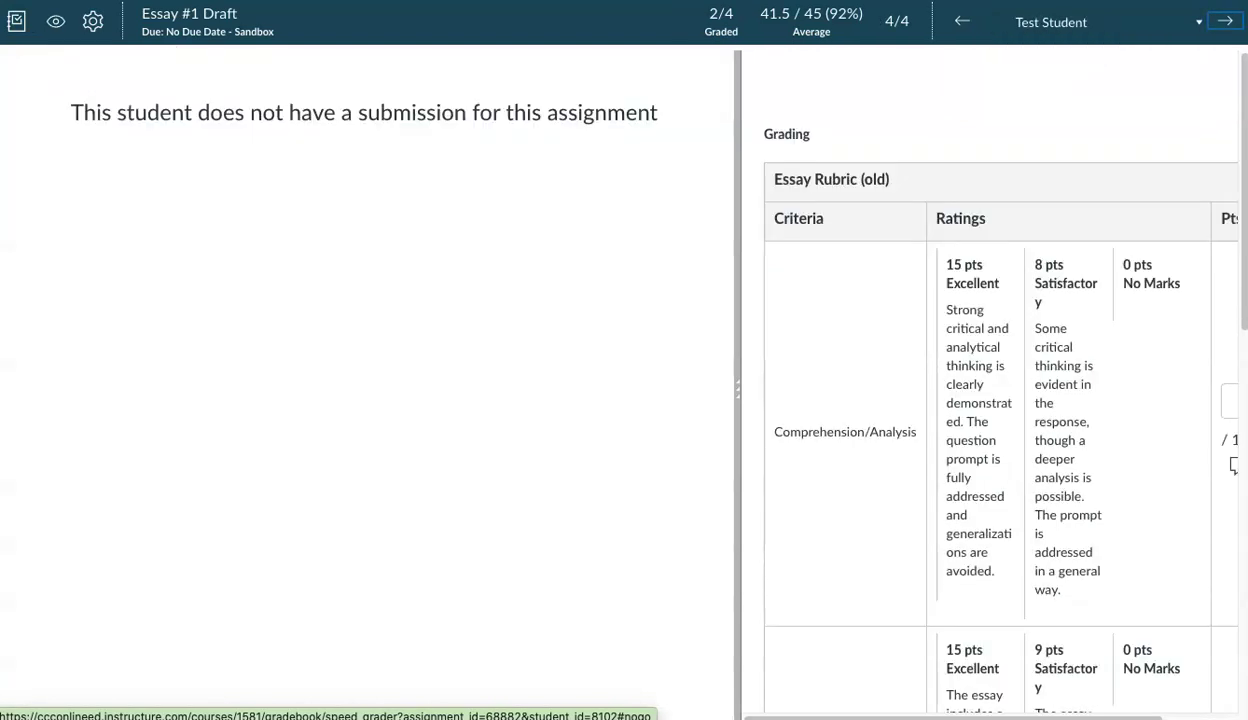
click(1224, 21)
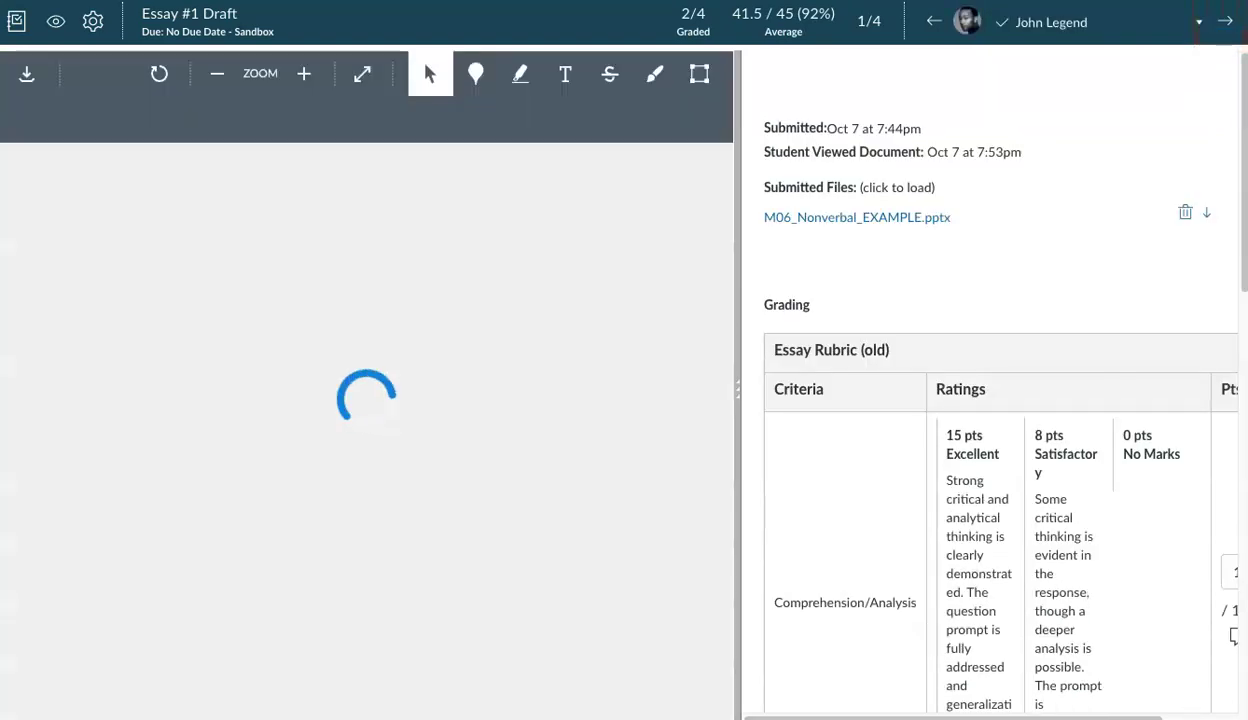
click(1224, 21)
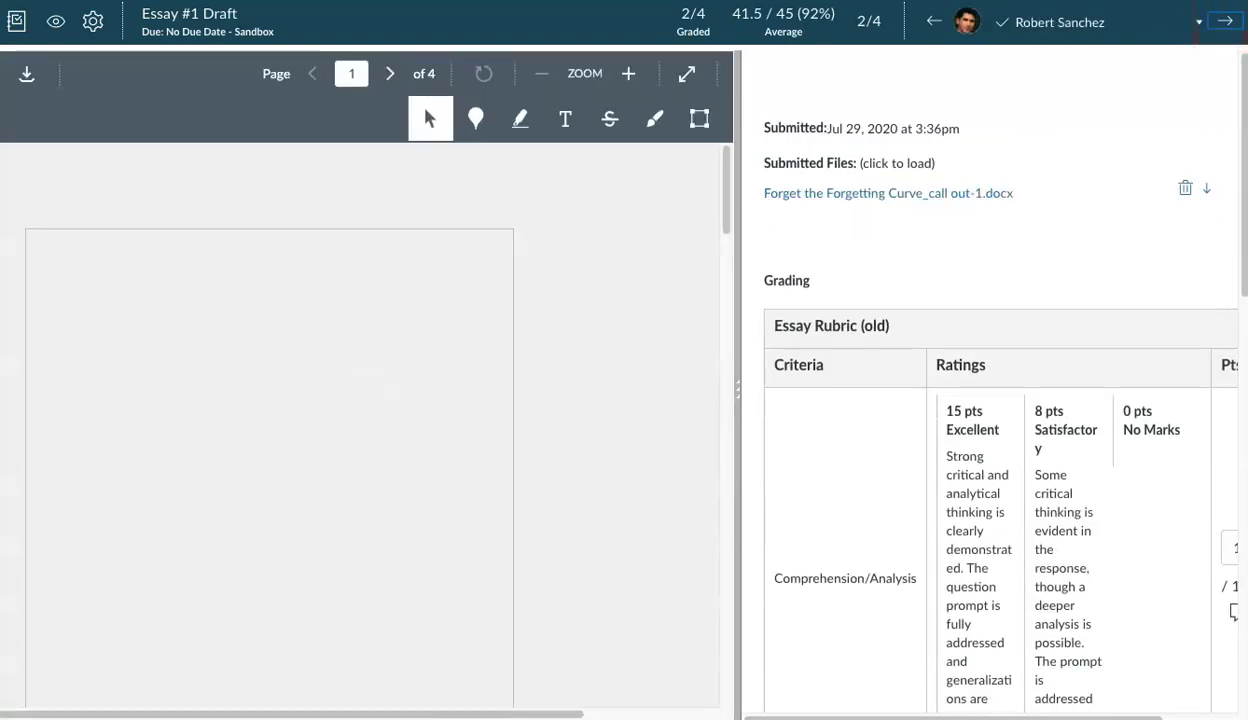
click(1224, 21)
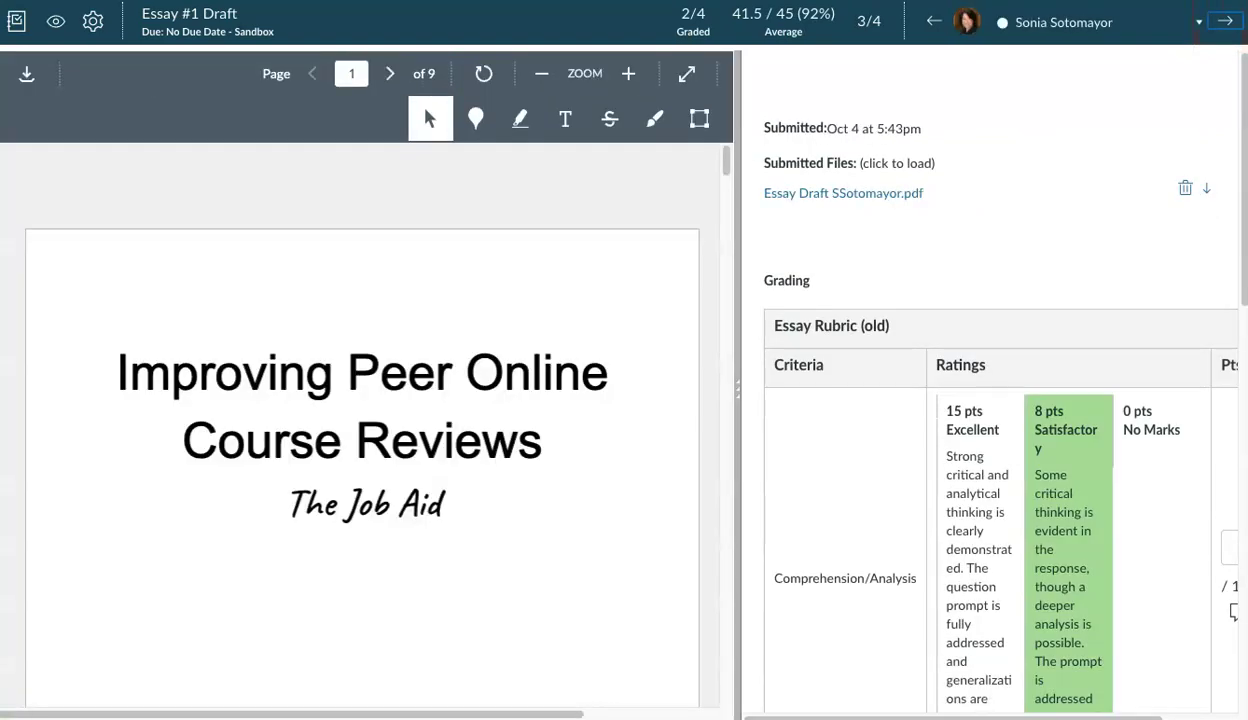
Review the Organization and Writing Conventions rubric criteria, and widen the grading pane so the points column fits beside the ratings.
scroll(990, 400, down, 5)
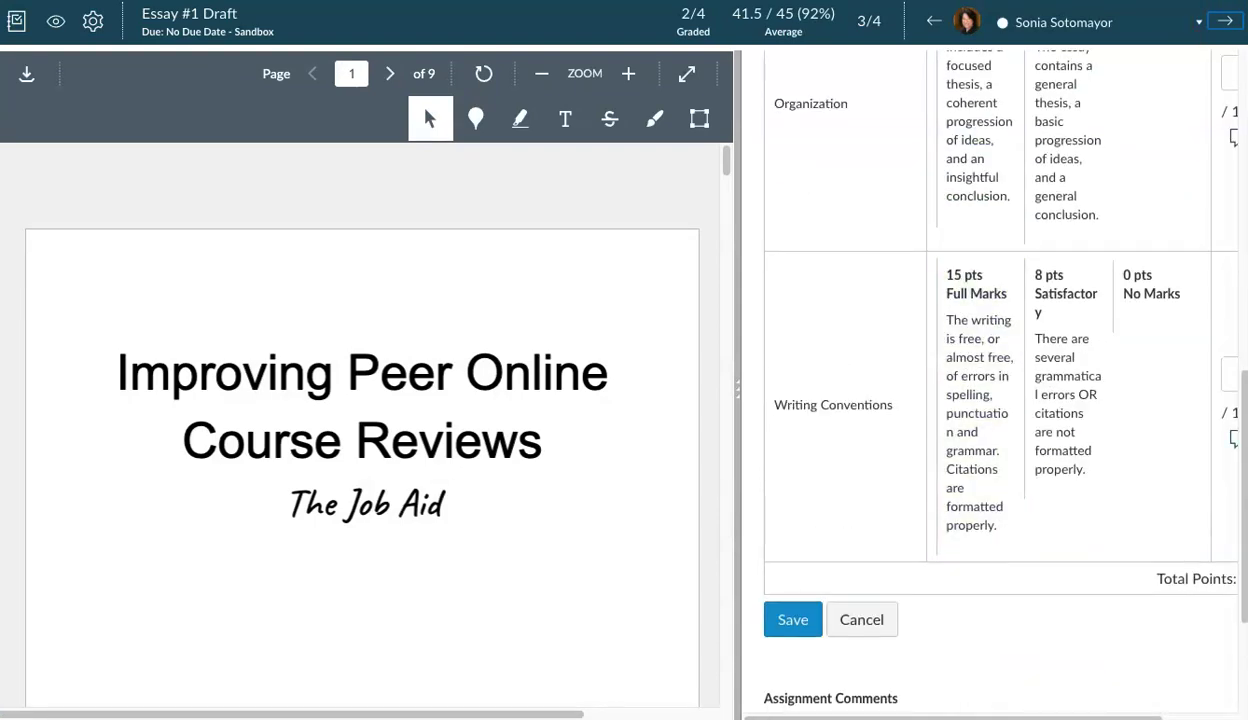
click(1068, 379)
scroll(990, 400, down, 2)
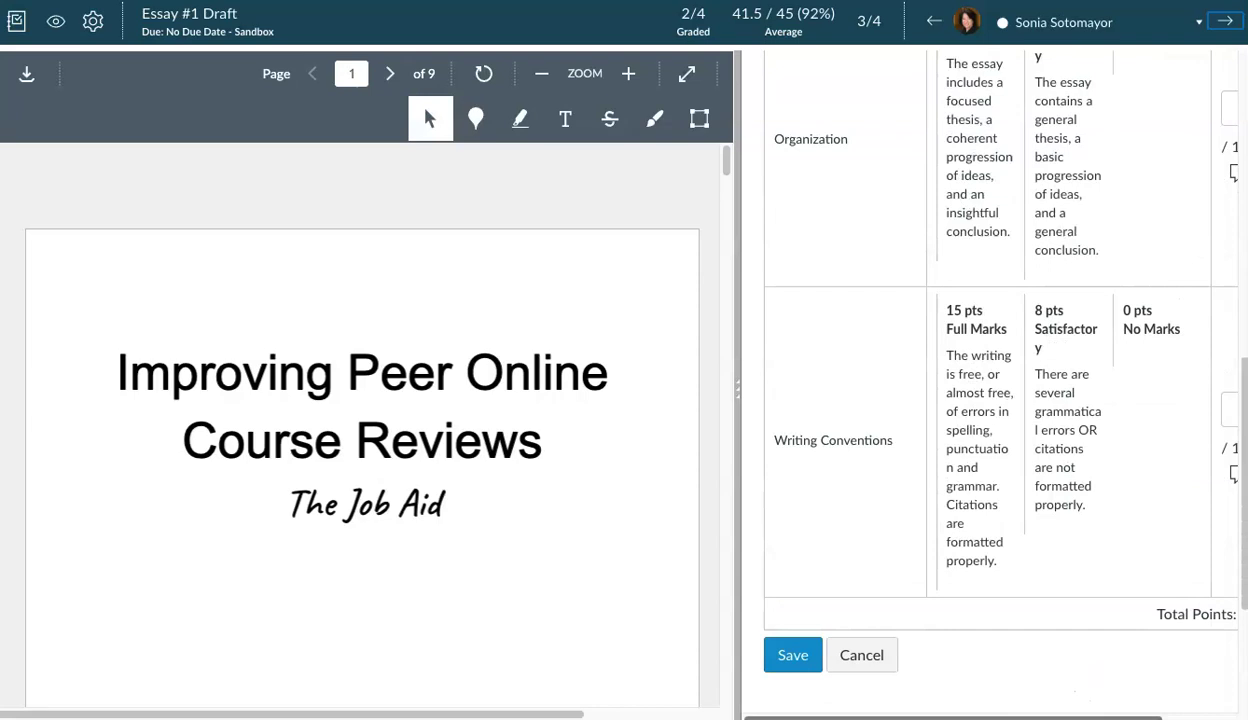
scroll(990, 400, right, 2)
scroll(990, 380, up, 2)
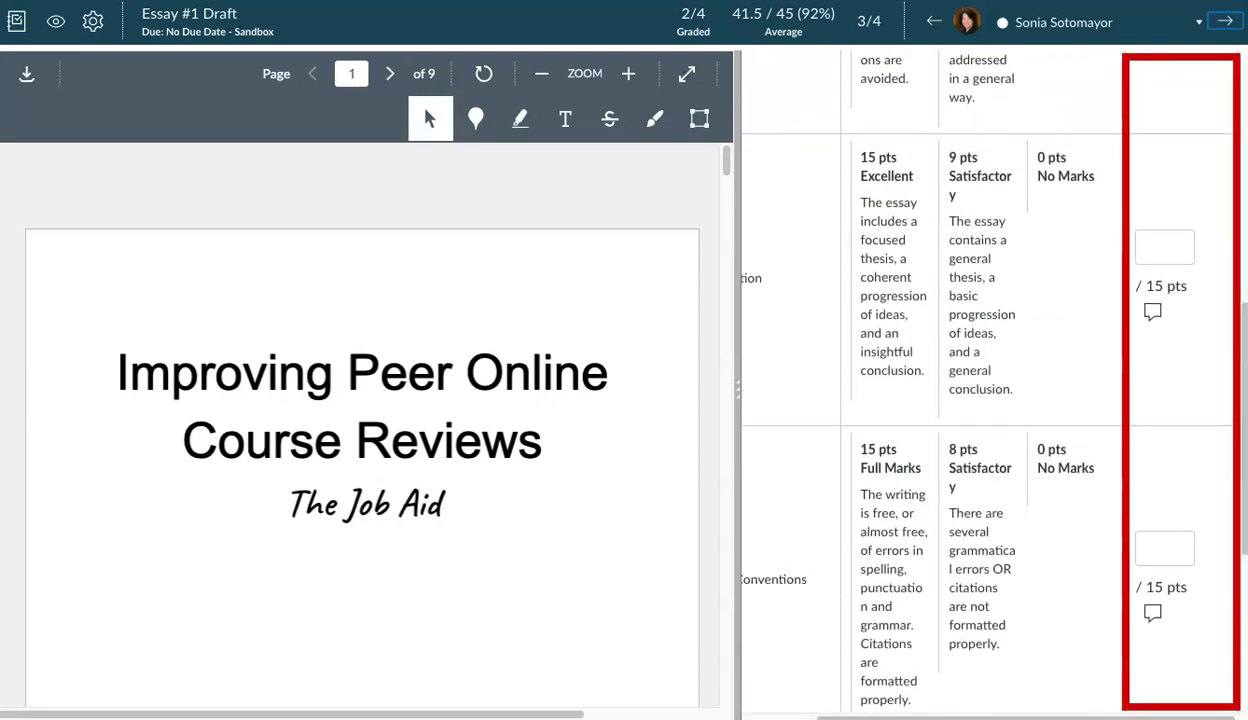
scroll(990, 380, up, 1)
drag(738, 384, 647, 388)
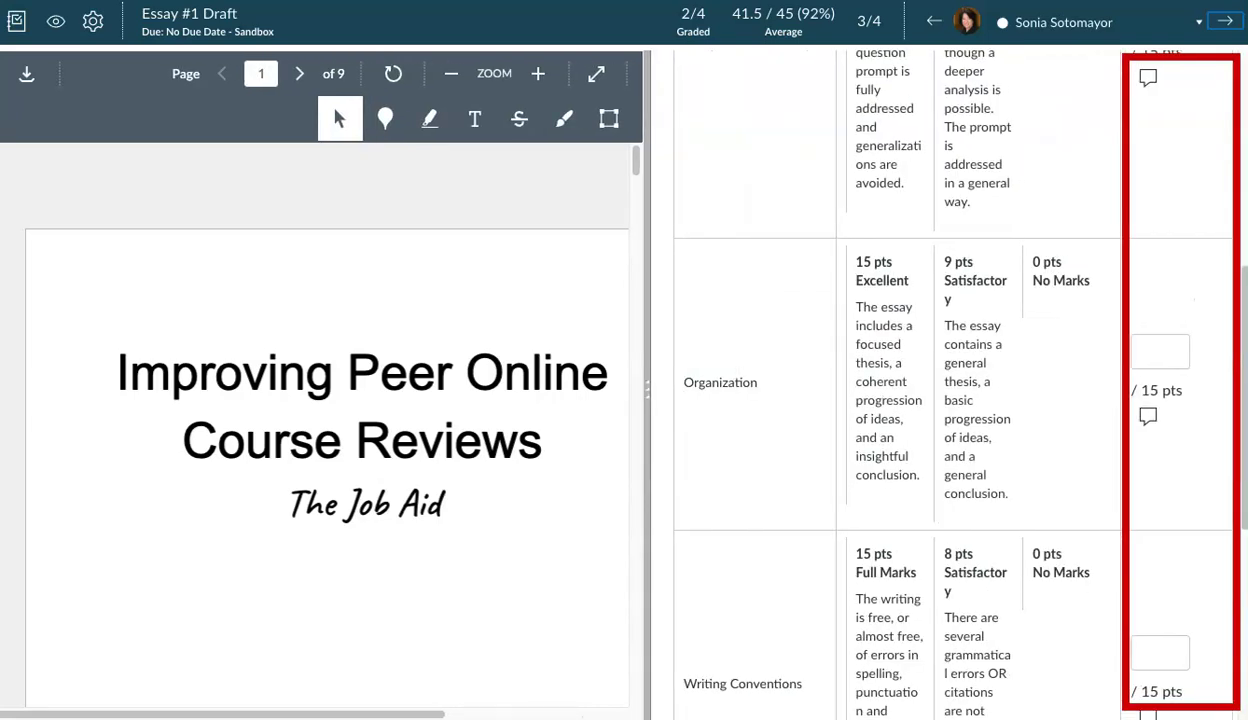
Place the cursor in the Assignment Comments field for this student's essay draft.
scroll(950, 380, down, 5)
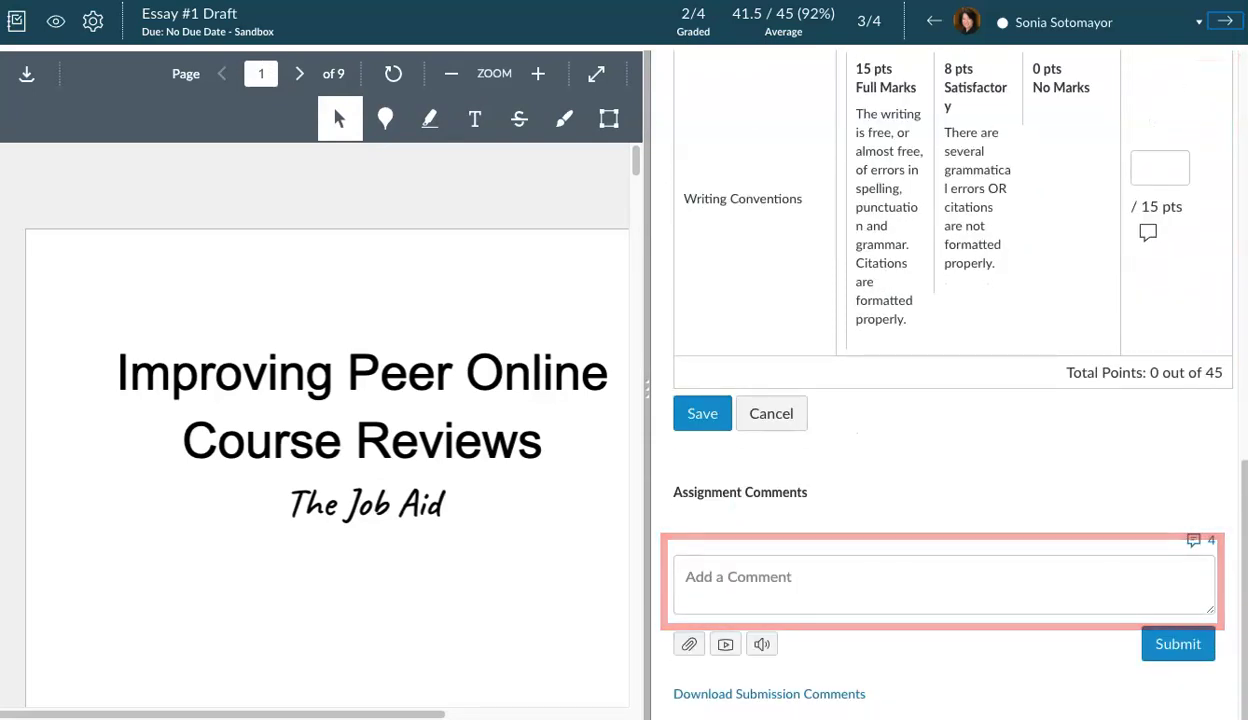
click(780, 580)
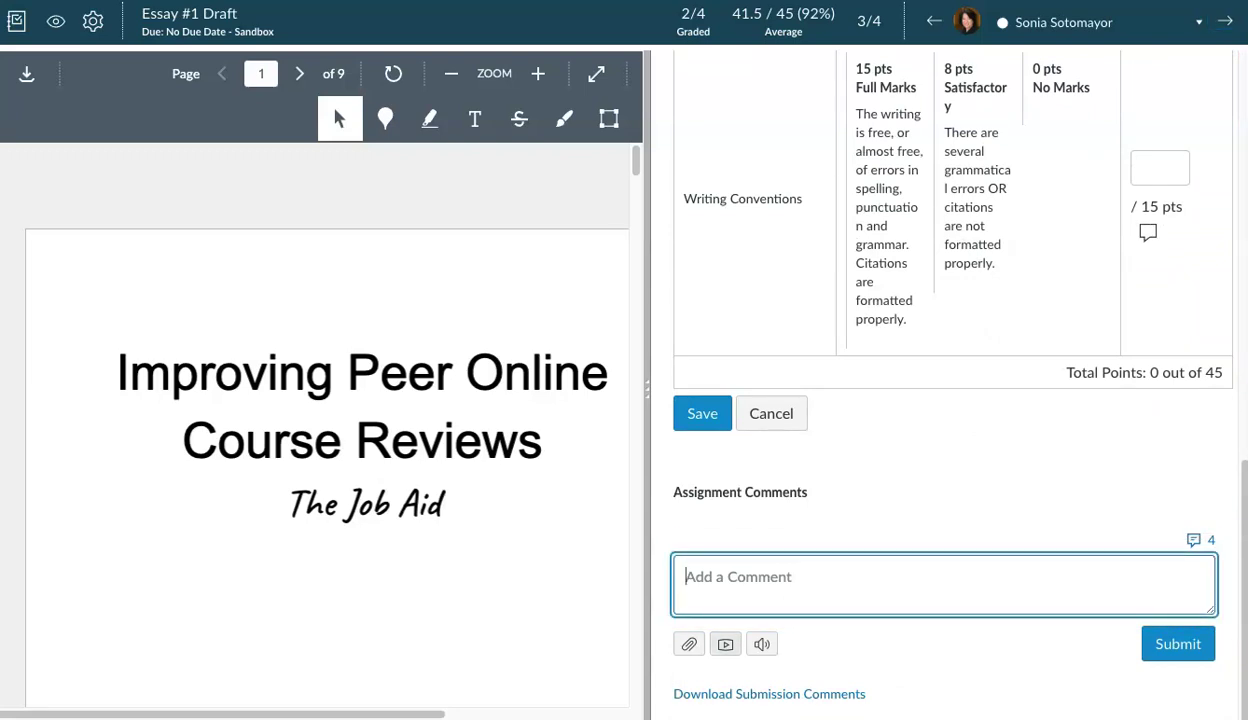